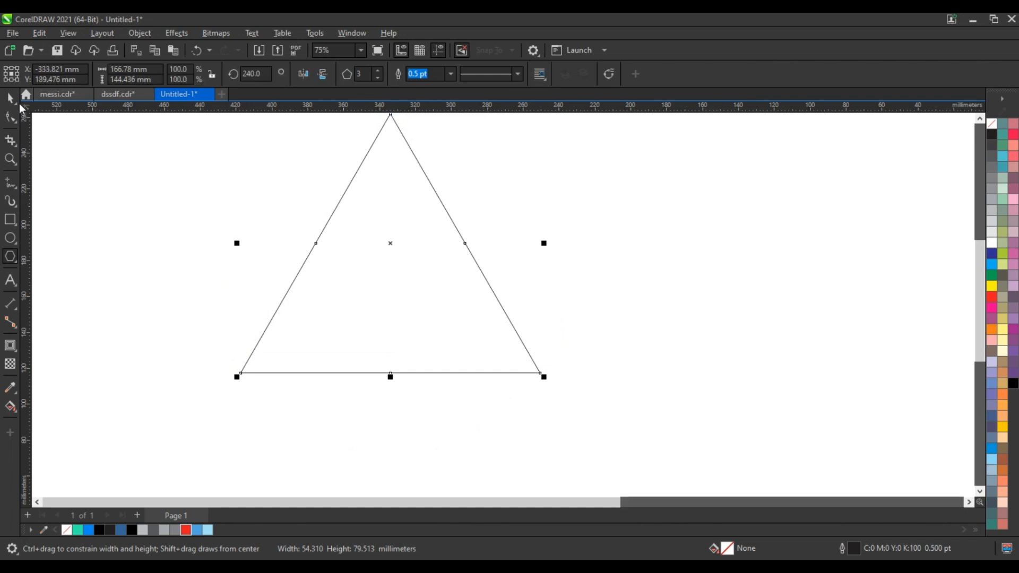
# - Move the triangle down and right on the canvas and set its outline width to 4 pt
pyautogui.moveTo(366, 281); pyautogui.dragTo(387, 329)
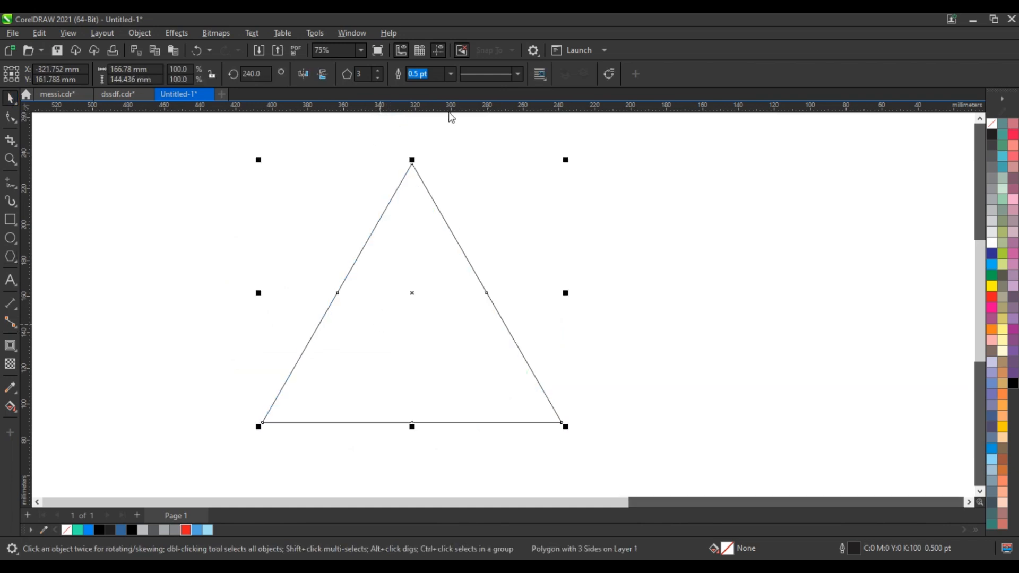
pyautogui.click(451, 76)
pyautogui.click(427, 162)
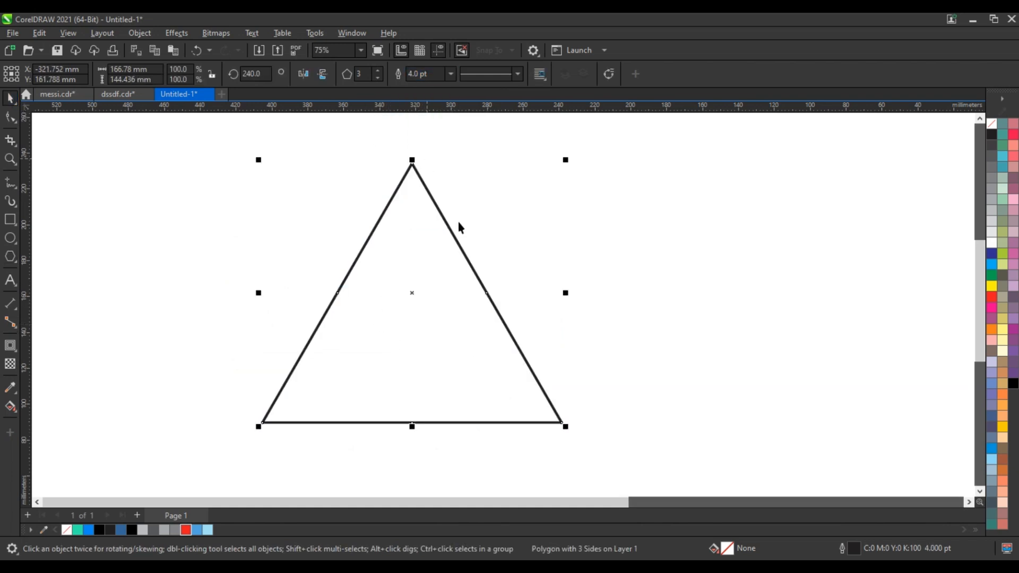
pyautogui.moveTo(428, 337); pyautogui.dragTo(451, 356)
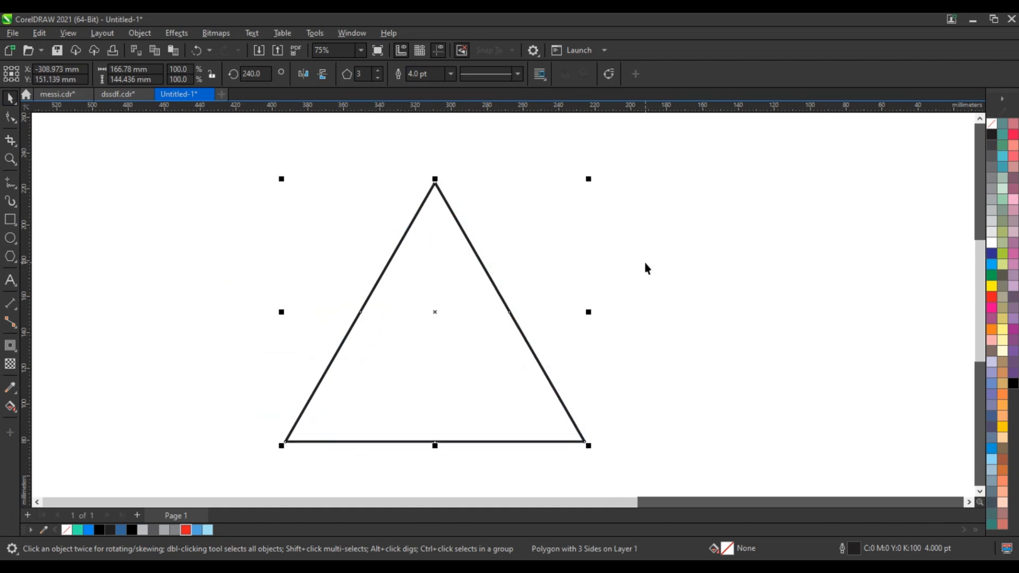
# - Chamfer all three corners of the triangle with a 22.4 mm chamfer distance and close the Corners settings
pyautogui.click(350, 34)
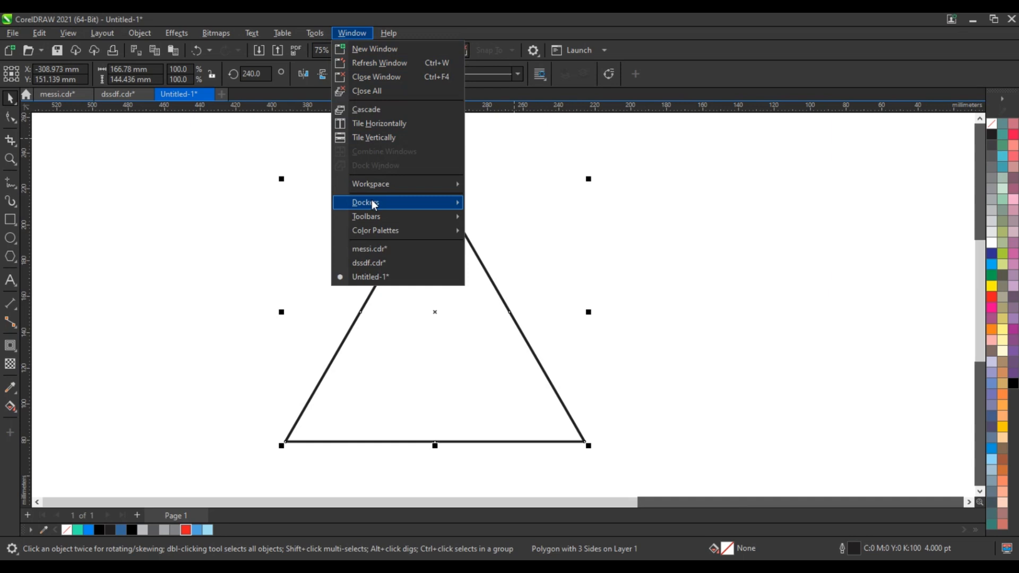
pyautogui.moveTo(373, 202)
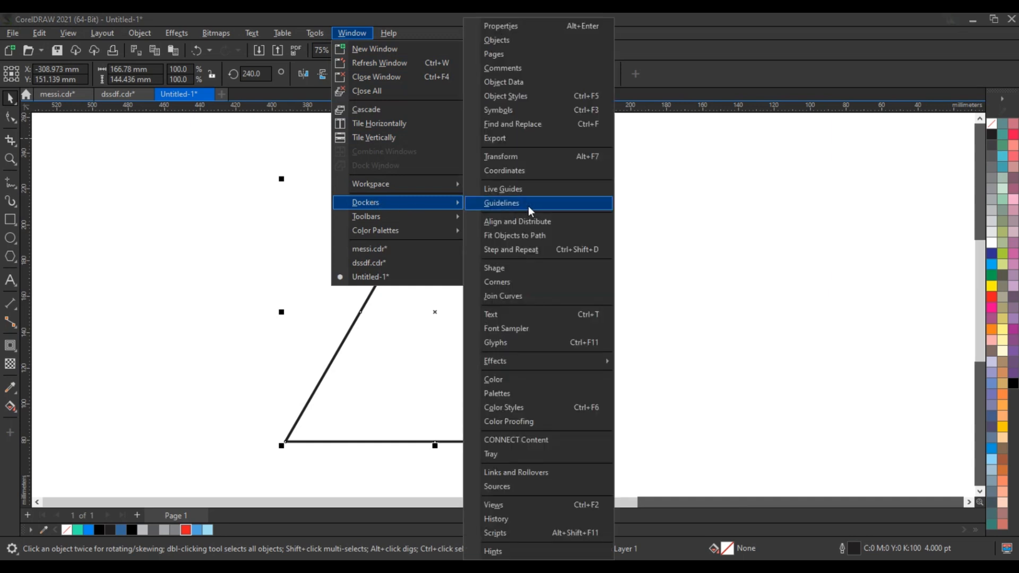
pyautogui.click(514, 283)
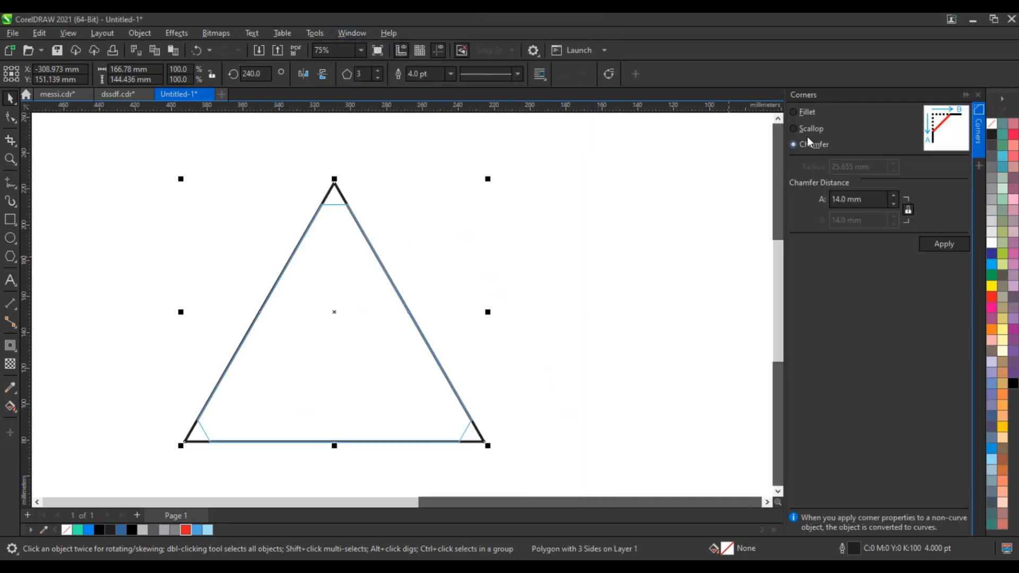
pyautogui.click(799, 129)
pyautogui.click(798, 143)
pyautogui.click(894, 195)
pyautogui.click(894, 196)
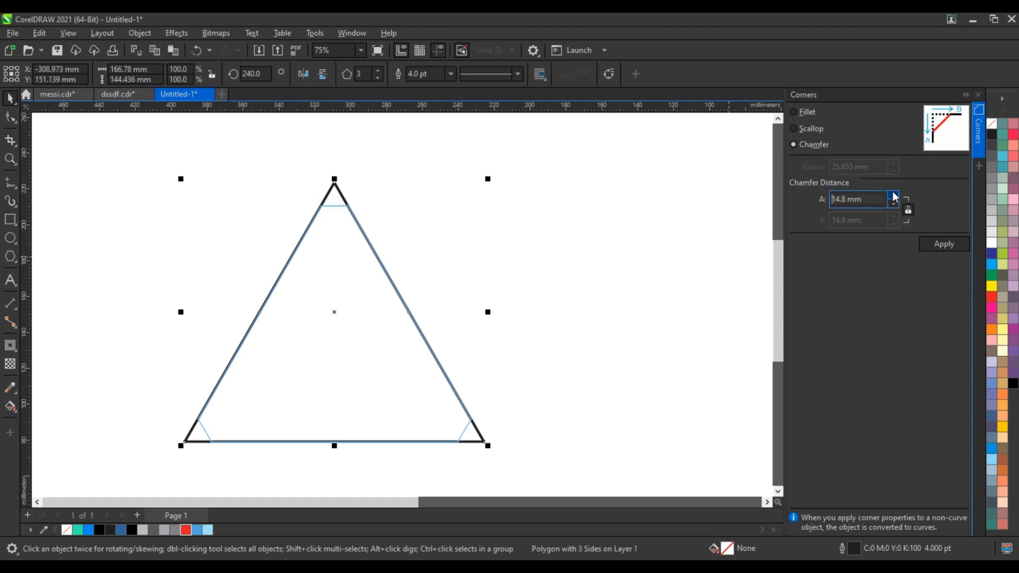
pyautogui.click(894, 195)
pyautogui.click(894, 196)
pyautogui.click(894, 195)
pyautogui.click(894, 195)
pyautogui.click(894, 196)
pyautogui.click(894, 196)
pyautogui.click(894, 195)
pyautogui.click(894, 195)
pyautogui.click(893, 195)
pyautogui.click(893, 195)
pyautogui.click(894, 195)
pyautogui.click(894, 196)
pyautogui.click(894, 195)
pyautogui.click(894, 195)
pyautogui.click(894, 195)
pyautogui.click(894, 195)
pyautogui.click(894, 195)
pyautogui.click(894, 195)
pyautogui.click(894, 195)
pyautogui.click(894, 195)
pyautogui.click(894, 196)
pyautogui.click(894, 196)
pyautogui.click(894, 196)
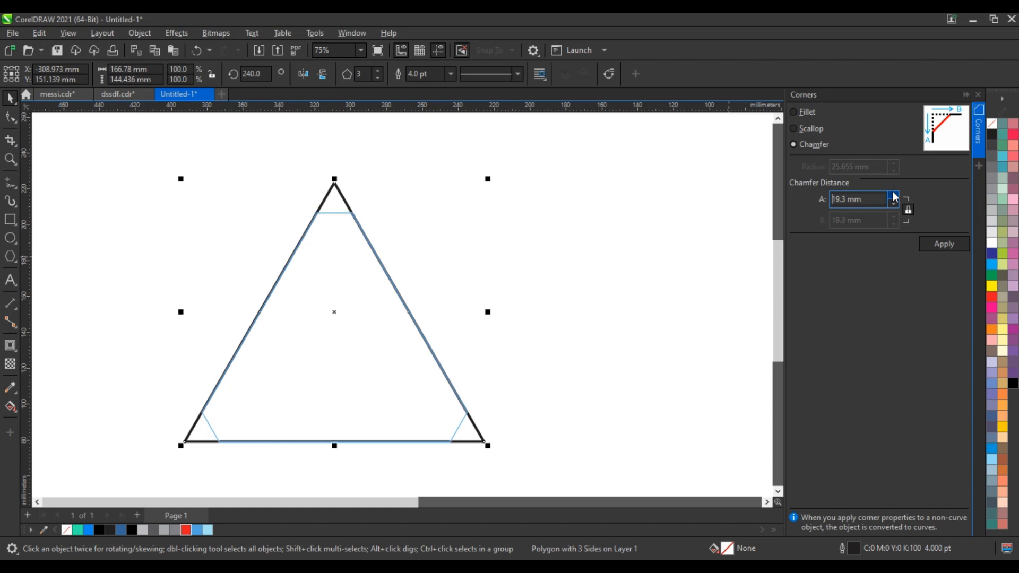
pyautogui.click(894, 195)
pyautogui.click(894, 195)
pyautogui.click(893, 195)
pyautogui.click(893, 195)
pyautogui.click(894, 195)
pyautogui.click(894, 195)
pyautogui.click(894, 195)
pyautogui.click(893, 195)
pyautogui.click(894, 195)
pyautogui.click(894, 195)
pyautogui.click(894, 196)
pyautogui.click(894, 195)
pyautogui.click(894, 196)
pyautogui.click(893, 195)
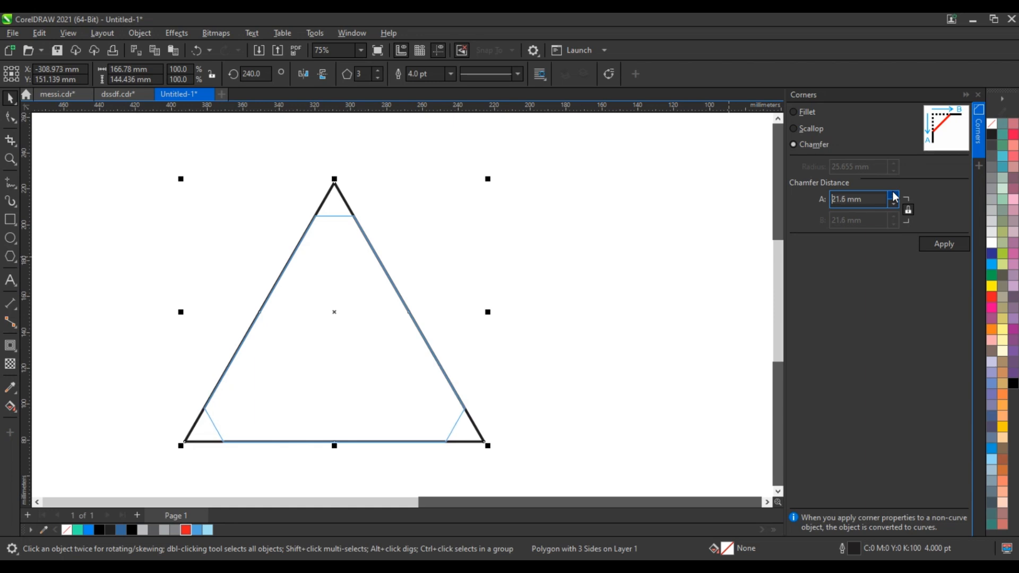
pyautogui.click(894, 195)
pyautogui.click(893, 196)
pyautogui.click(893, 195)
pyautogui.click(893, 195)
pyautogui.click(894, 195)
pyautogui.click(893, 195)
pyautogui.click(894, 195)
pyautogui.click(942, 245)
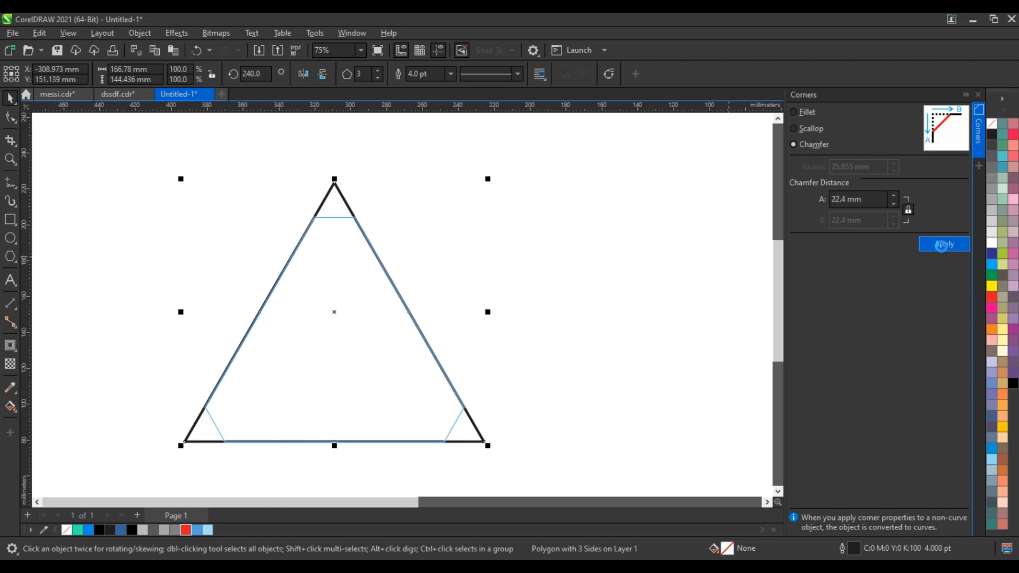
pyautogui.click(978, 95)
pyautogui.click(653, 234)
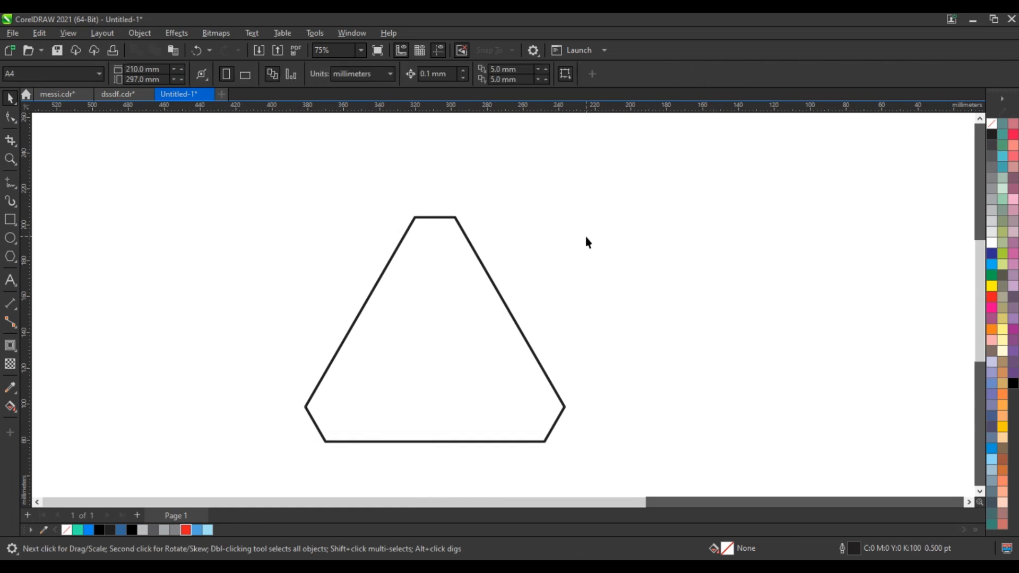
# - Create a one-step inward contour of about 35.7 mm on the chamfered triangle and break the contour apart
pyautogui.click(444, 304)
pyautogui.click(10, 346)
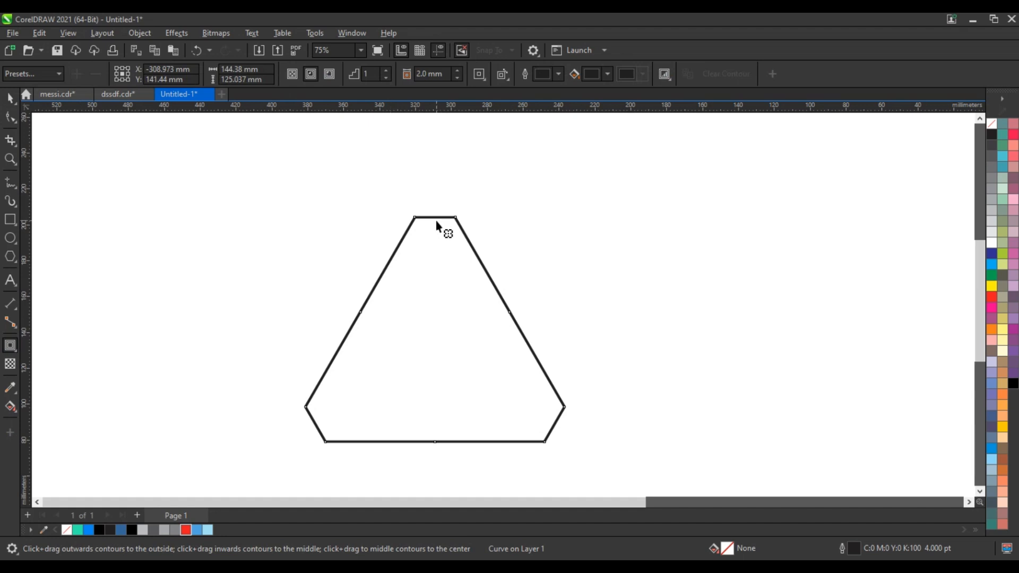
pyautogui.moveTo(436, 219); pyautogui.dragTo(444, 282)
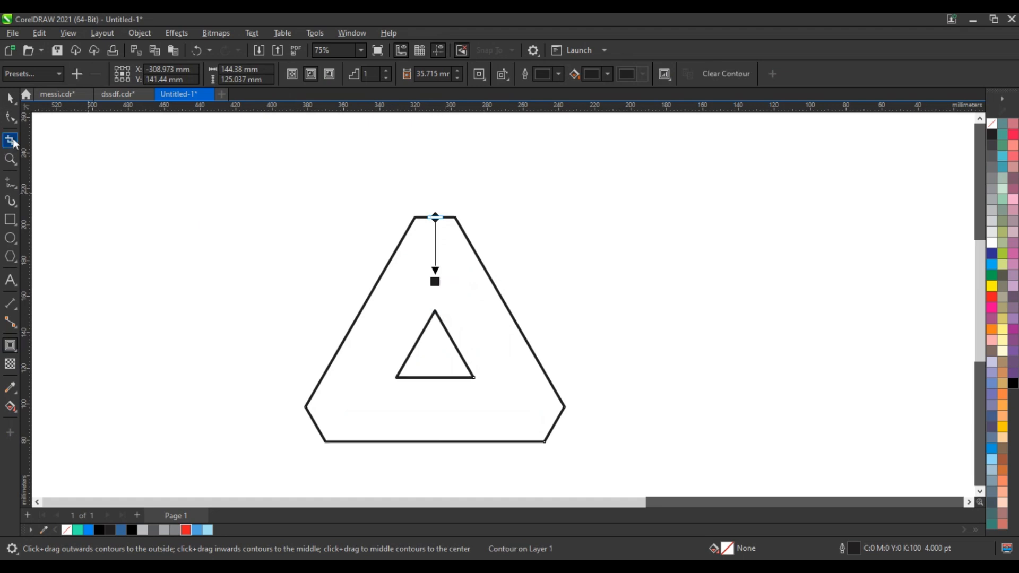
pyautogui.click(10, 101)
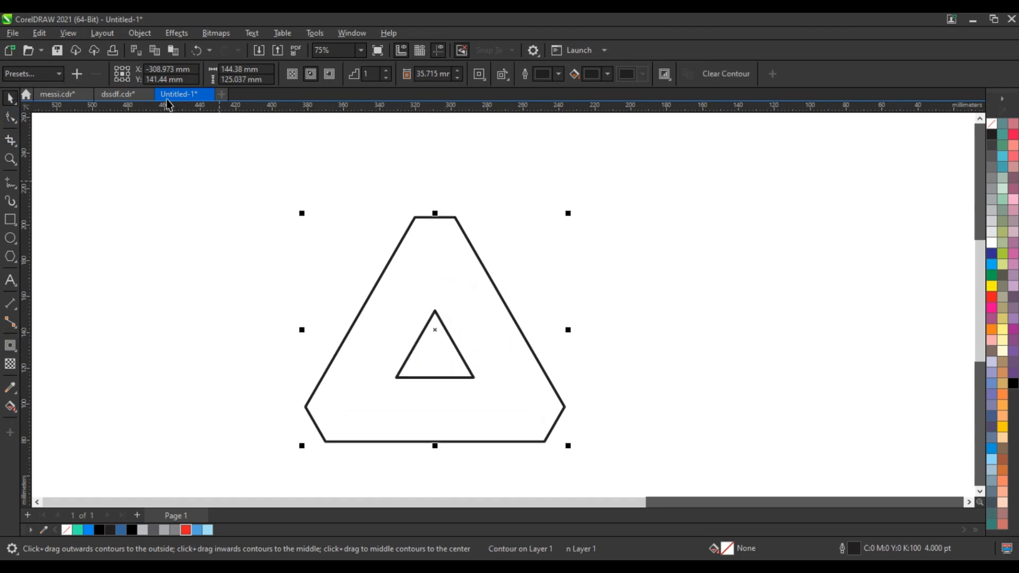
pyautogui.click(140, 33)
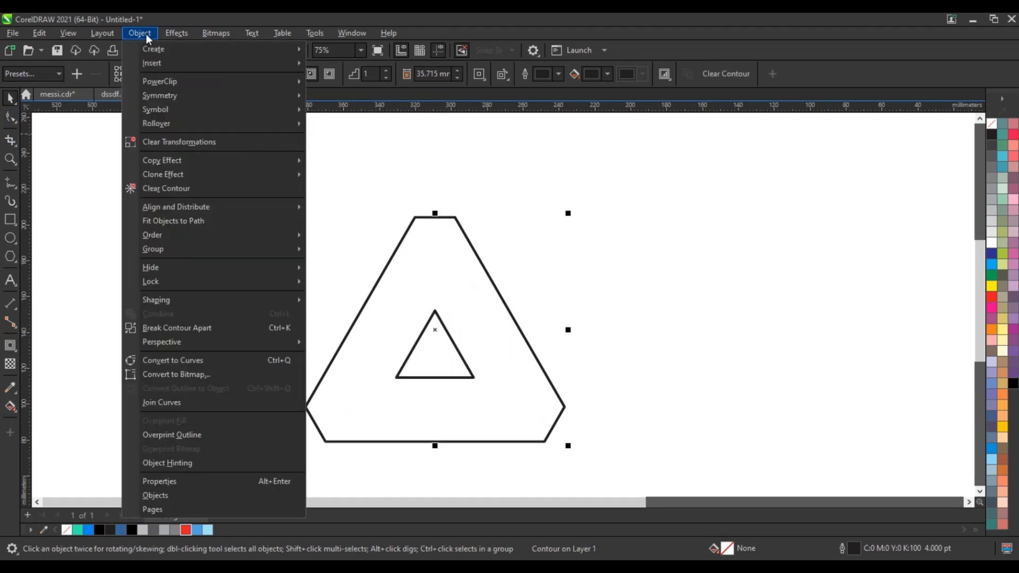
pyautogui.click(189, 326)
pyautogui.moveTo(231, 152); pyautogui.dragTo(625, 456)
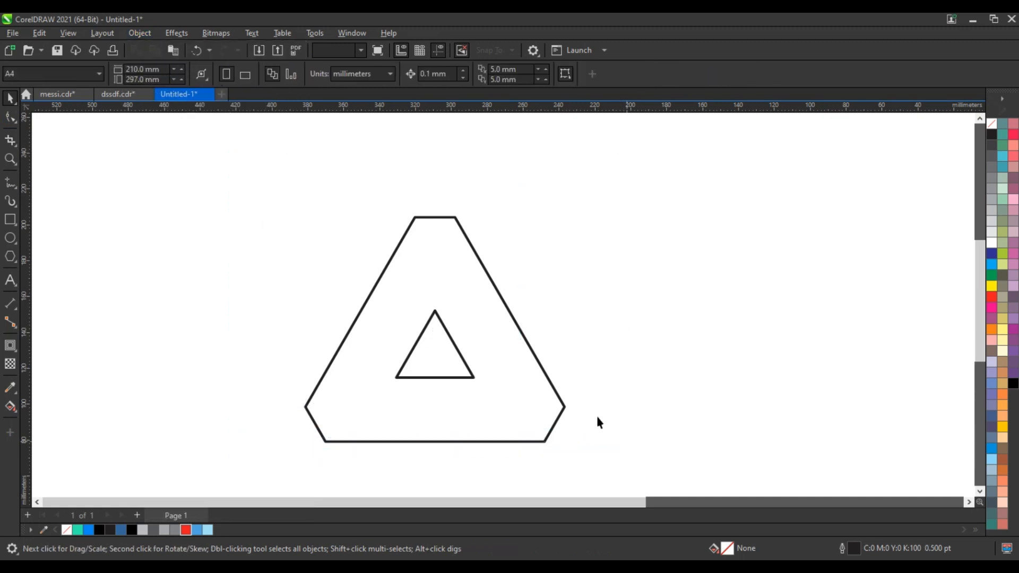
# - Draw a straight line through the outline's upper-left and lower-right corners and enlarge it to 112.5% from its centre
pyautogui.click(10, 183)
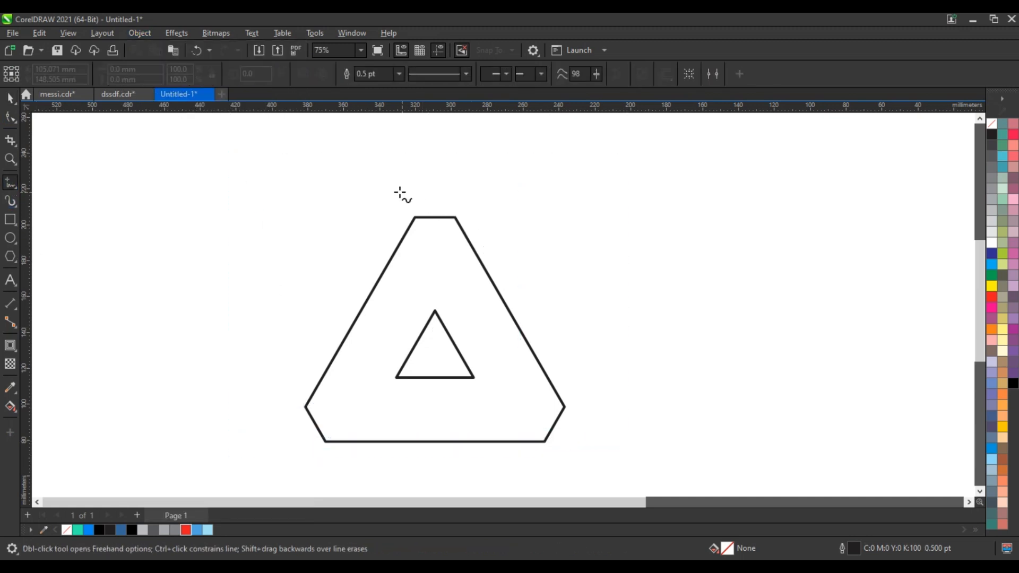
pyautogui.click(399, 192)
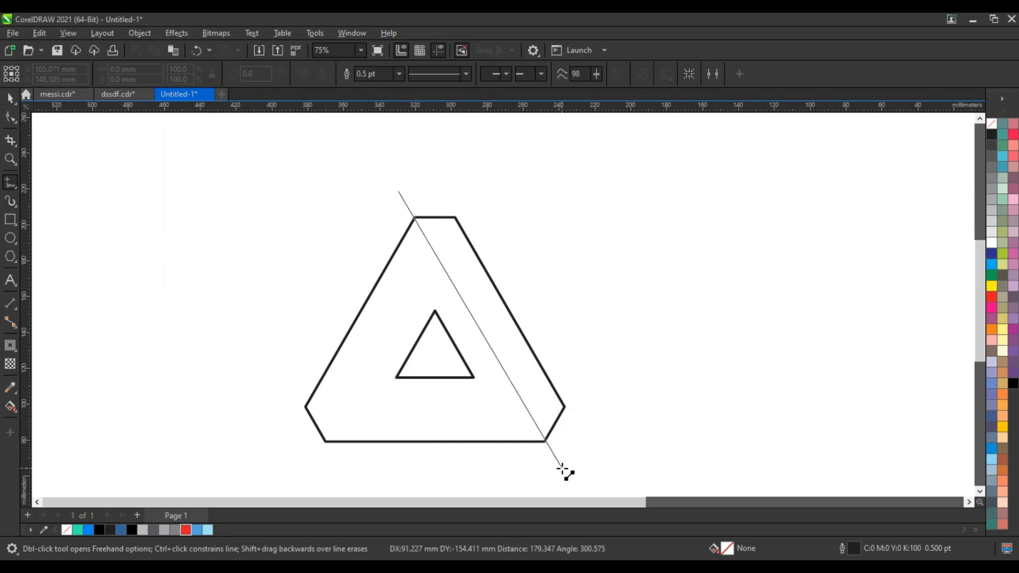
pyautogui.click(562, 469)
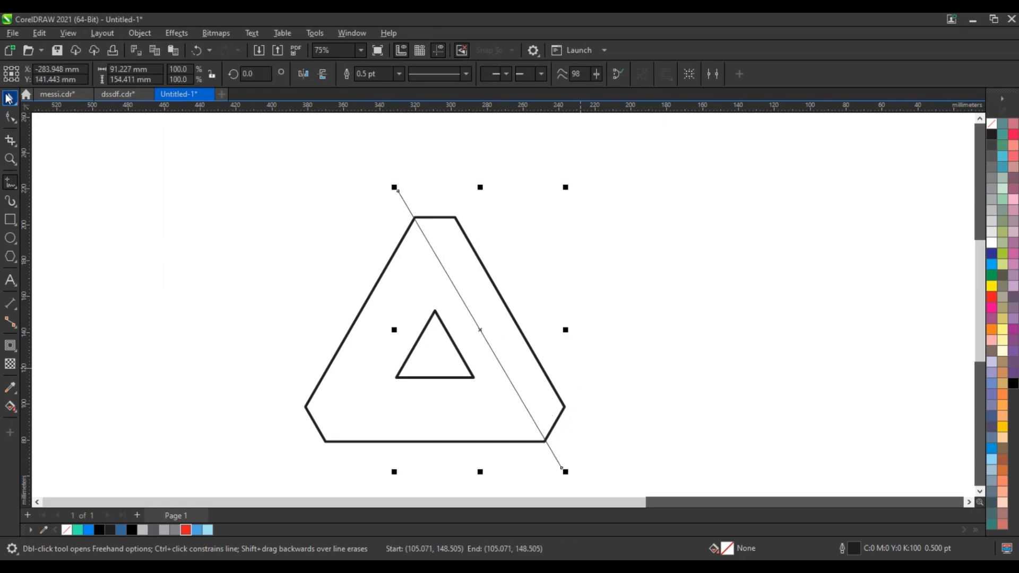
pyautogui.press('space')
pyautogui.moveTo(565, 187); pyautogui.dragTo(576, 169)
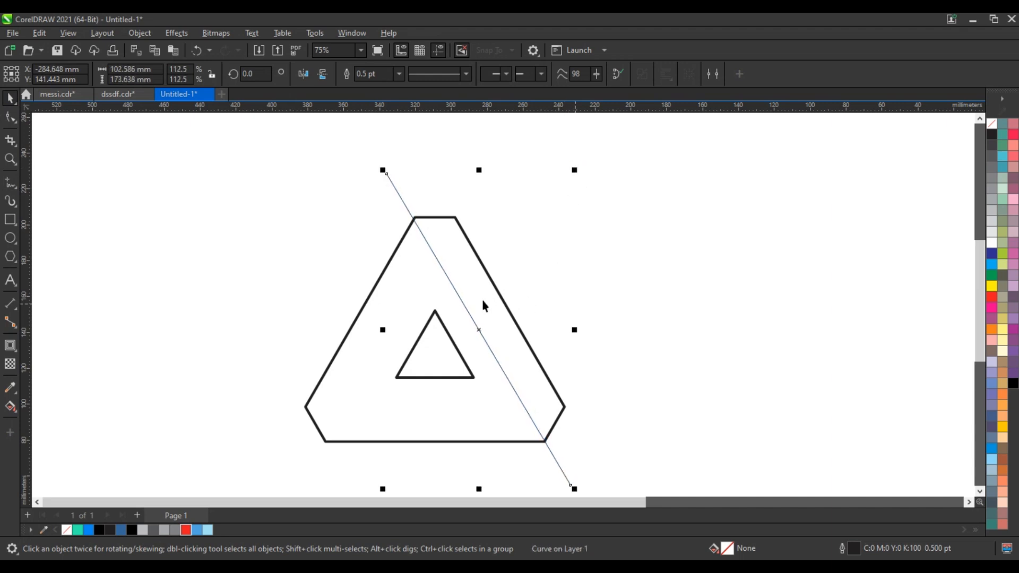
# - Make a copy of the diagonal line rotated to 240 degrees and align it with the bottom of the inner triangle
pyautogui.click(479, 332)
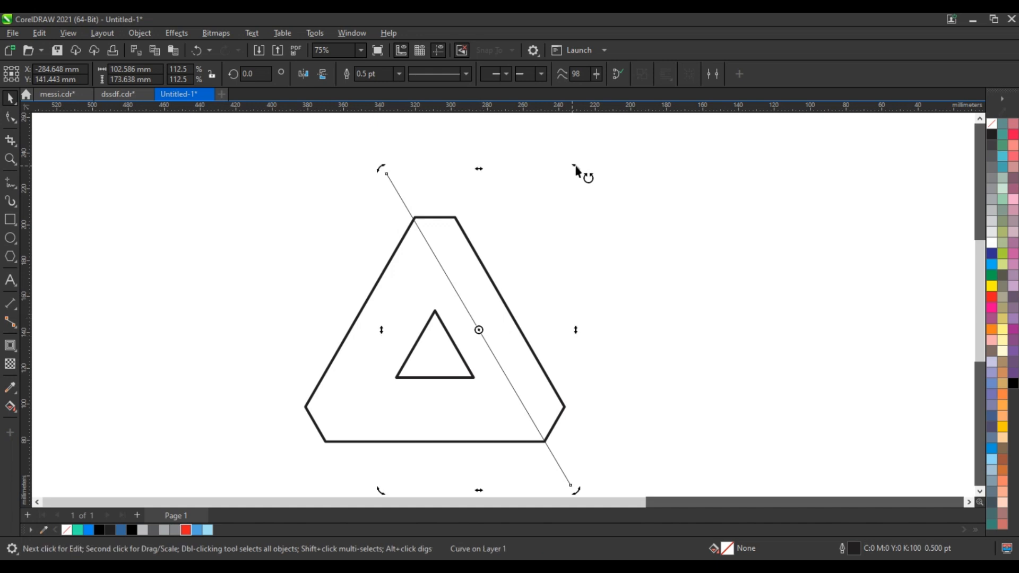
pyautogui.moveTo(577, 171); pyautogui.dragTo(537, 428)
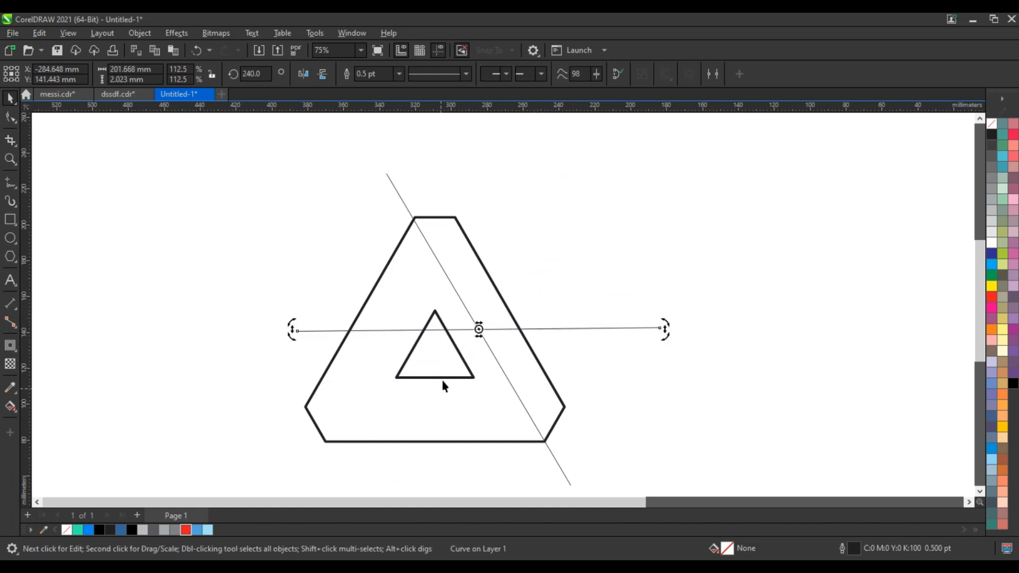
pyautogui.keyDown('shift'); pyautogui.click(443, 378); pyautogui.keyUp('shift')
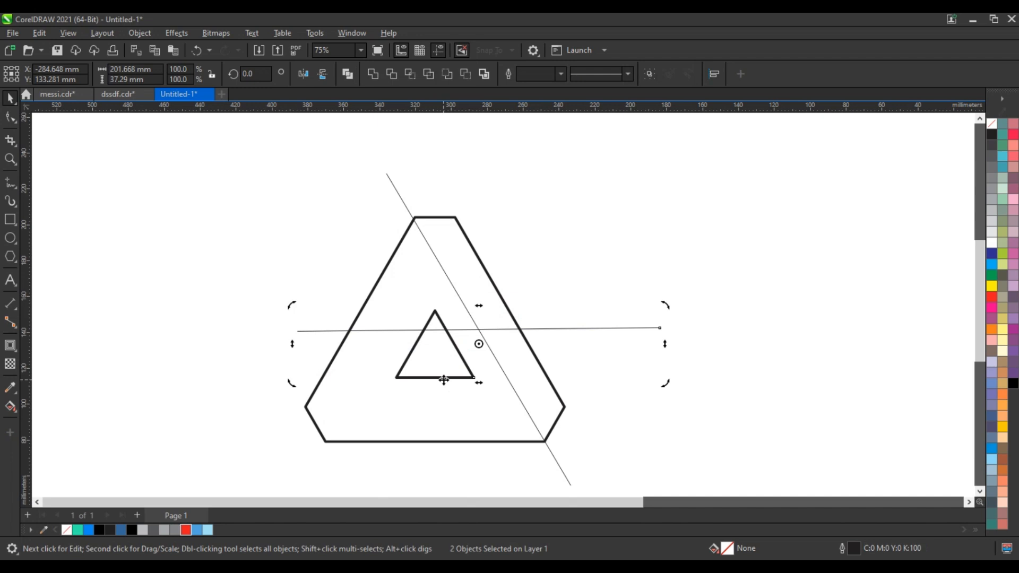
pyautogui.press('b')
pyautogui.click(667, 360)
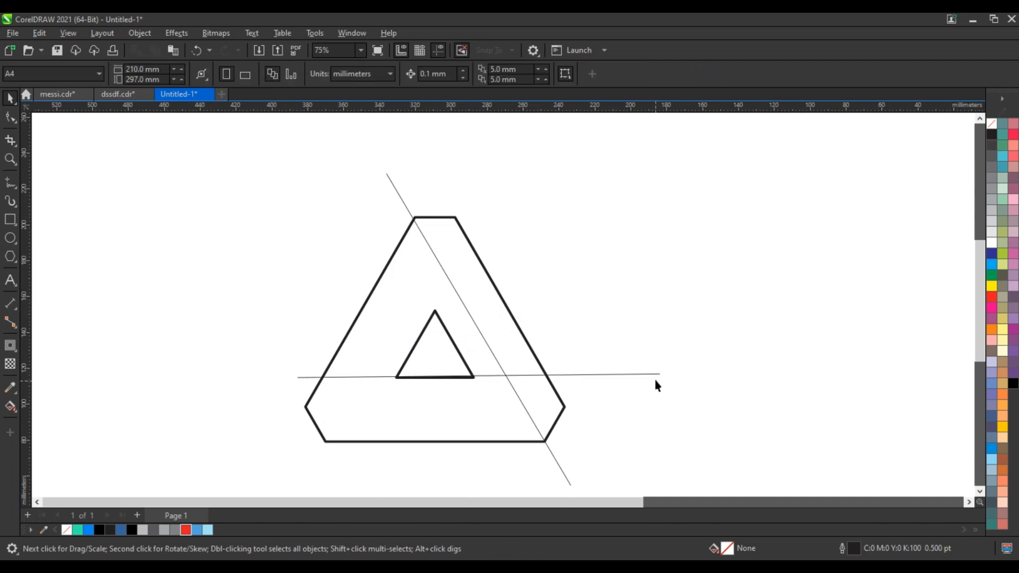
# - Move the near-horizontal line down to the outline's lower side corners and centre it horizontally on the outline
pyautogui.moveTo(655, 376); pyautogui.dragTo(651, 408)
pyautogui.keyDown('shift'); pyautogui.click(544, 378); pyautogui.keyUp('shift')
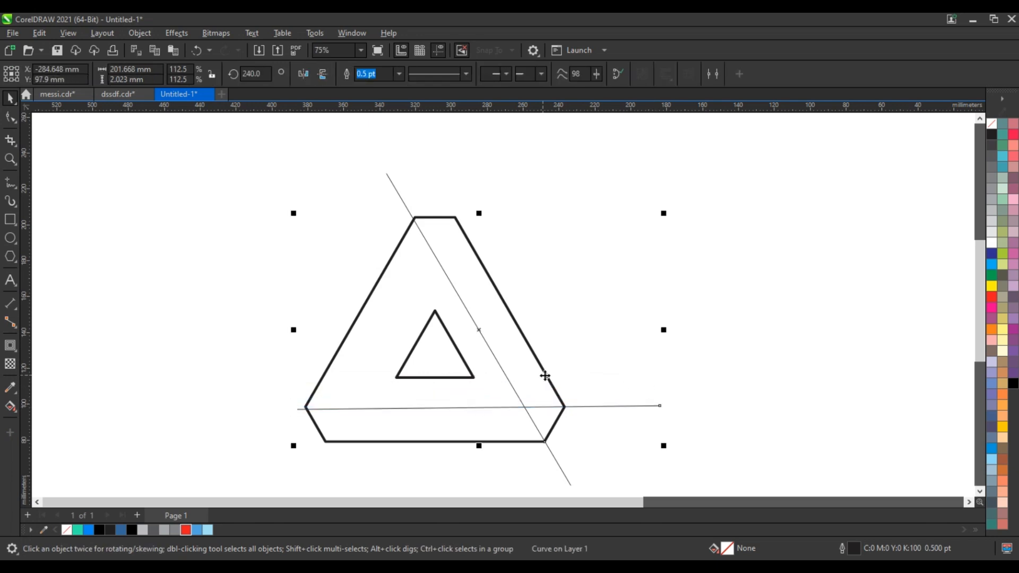
pyautogui.press('c')
pyautogui.click(658, 353)
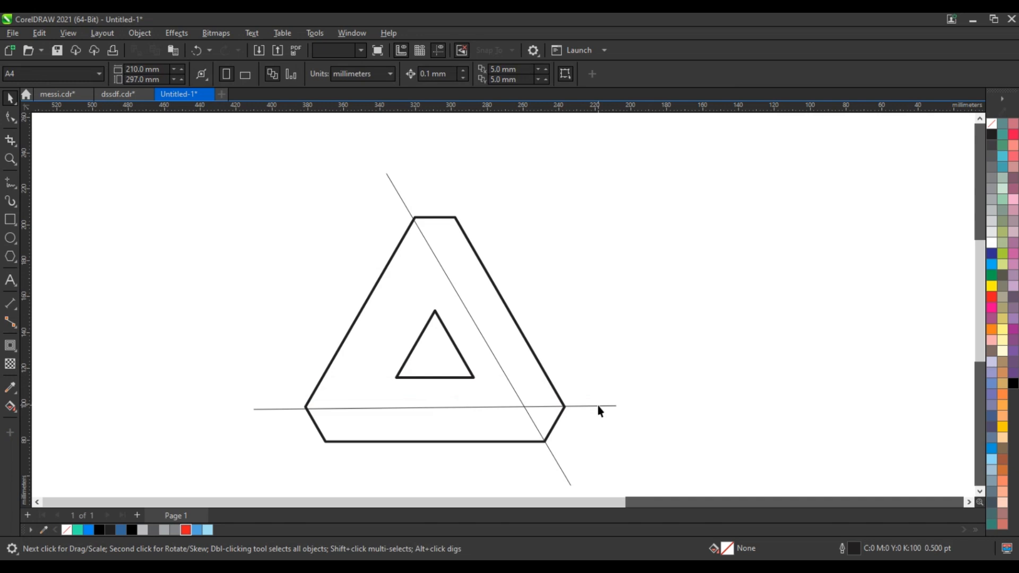
# - Nudge the near-horizontal line vertically to Y 98.4 mm to fit the outline's side corners
pyautogui.click(597, 407)
pyautogui.press('Up')
pyautogui.press('Up')
pyautogui.press('Up')
pyautogui.press('Up')
pyautogui.press('Up')
pyautogui.press('Up')
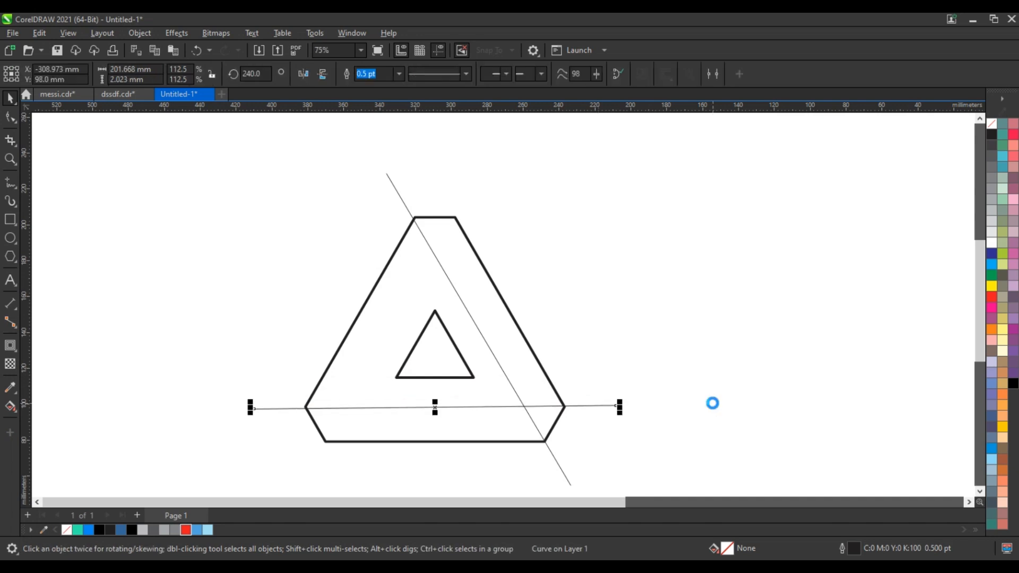
pyautogui.press('Down')
pyautogui.press('Down')
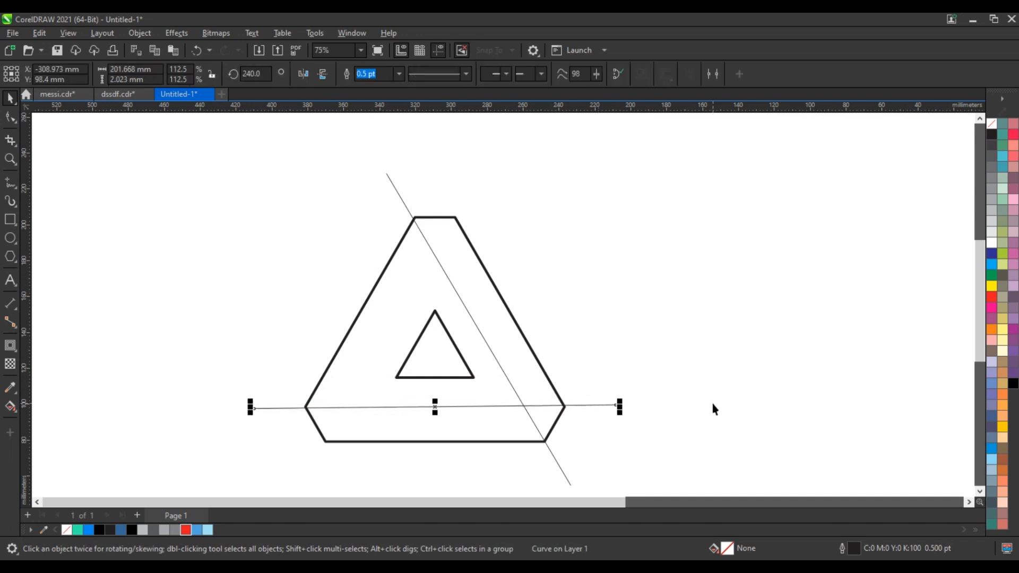
pyautogui.click(713, 405)
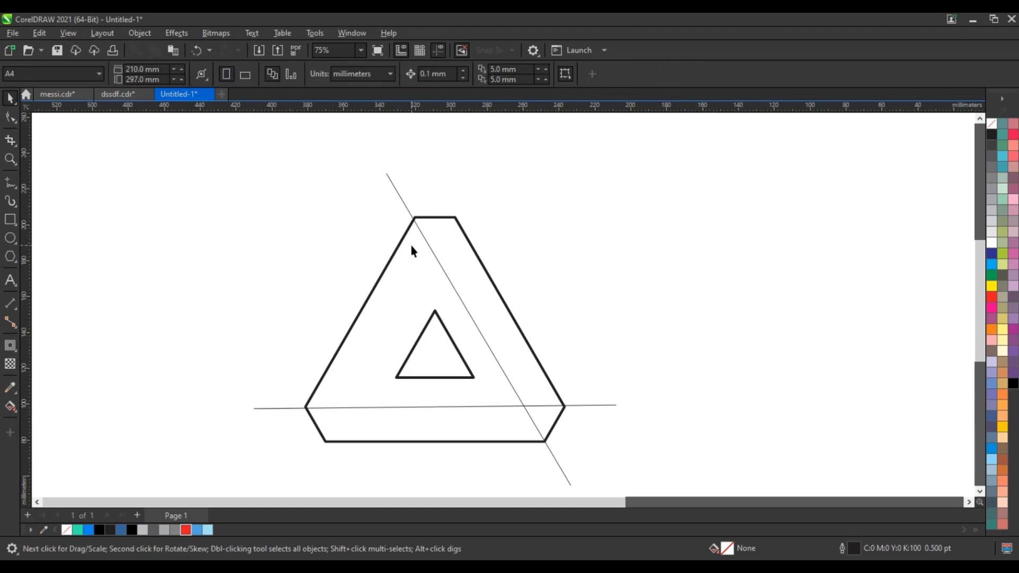
# - Make a copy of the diagonal line rotated to 300 degrees and place it through the outline's upper-right and lower-left corners
pyautogui.click(438, 268)
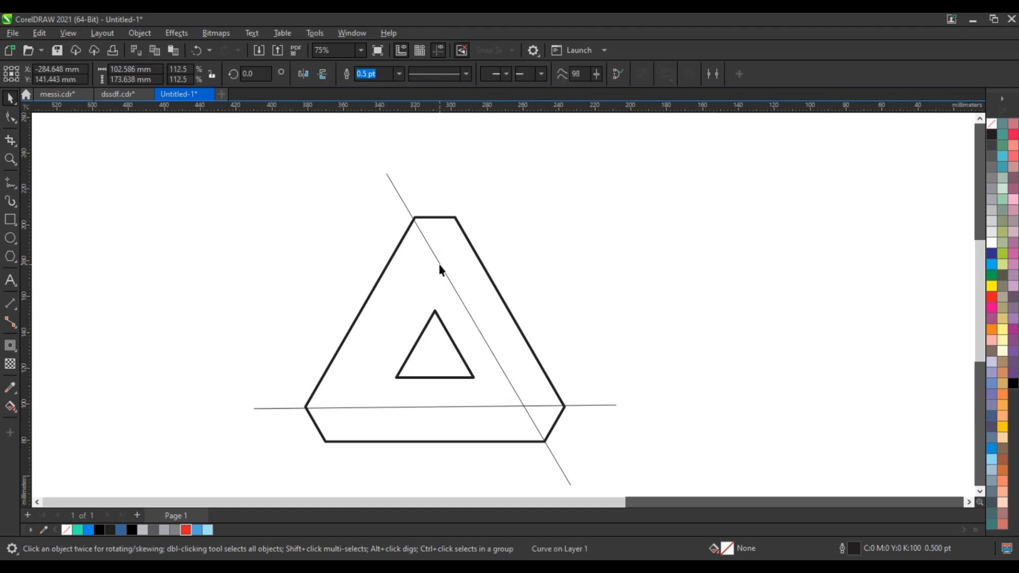
pyautogui.click(439, 266)
pyautogui.moveTo(578, 172); pyautogui.dragTo(547, 271)
pyautogui.moveTo(536, 229); pyautogui.dragTo(453, 230)
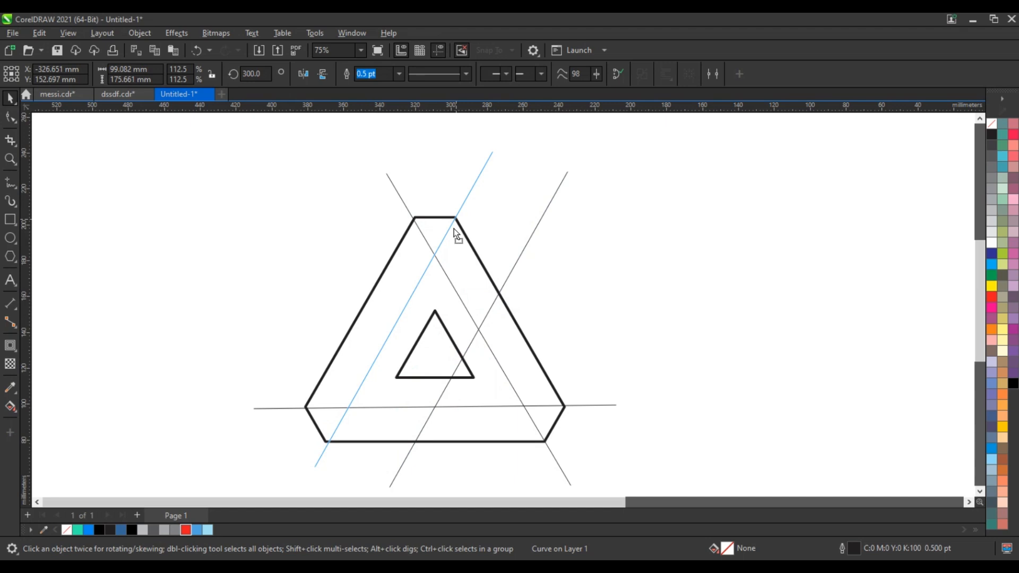
pyautogui.moveTo(455, 234); pyautogui.dragTo(454, 228)
pyautogui.click(621, 205)
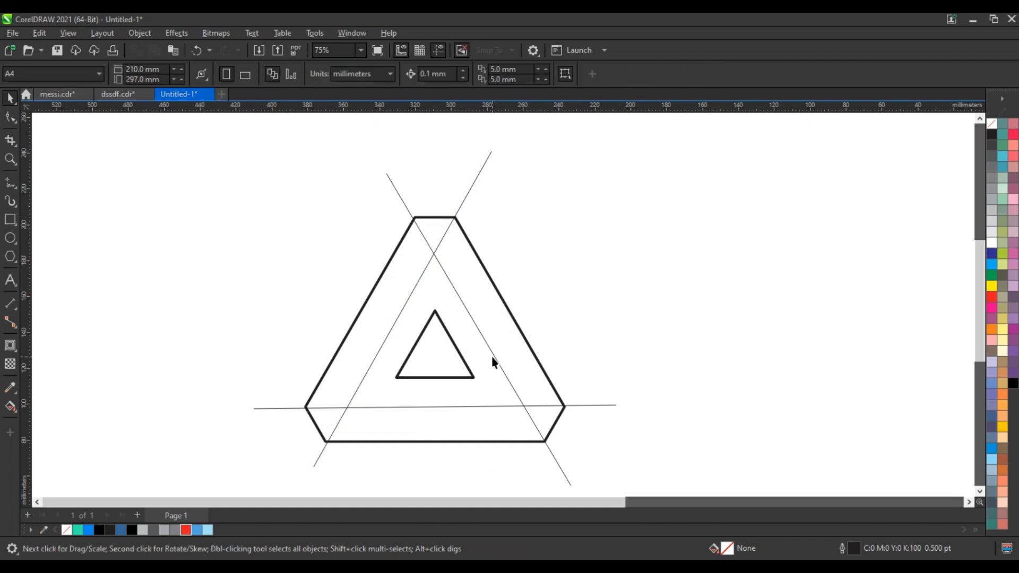
# - Copy each of the three construction lines inward so the copies run along the inner triangle's sides
pyautogui.moveTo(494, 361); pyautogui.dragTo(472, 378)
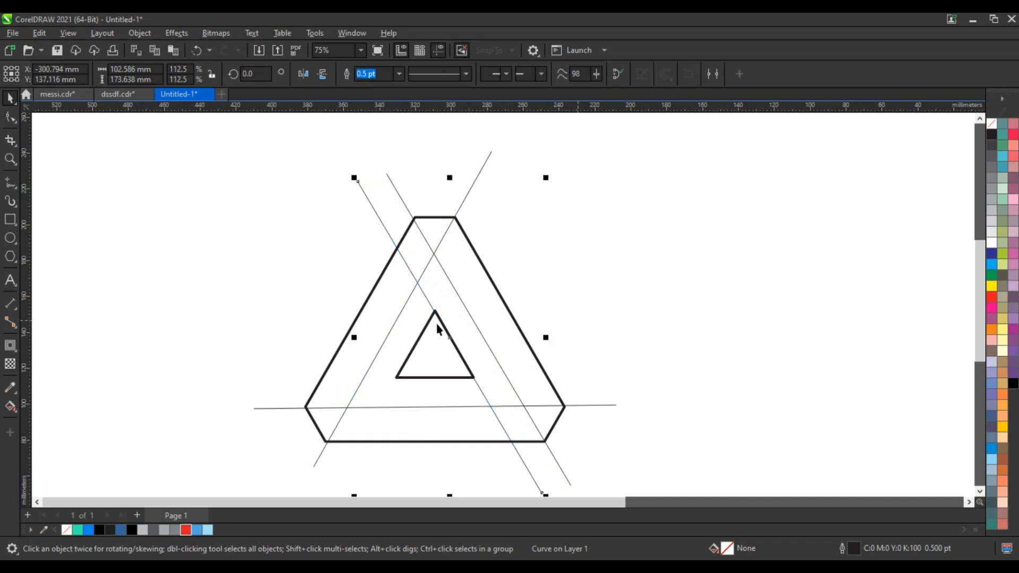
pyautogui.click(403, 318)
pyautogui.moveTo(407, 313); pyautogui.dragTo(428, 316)
pyautogui.click(617, 409)
pyautogui.moveTo(614, 409); pyautogui.dragTo(614, 375)
# - Delete the small inner triangle, keeping the outline and the six construction lines
pyautogui.click(466, 357)
pyautogui.click(443, 349)
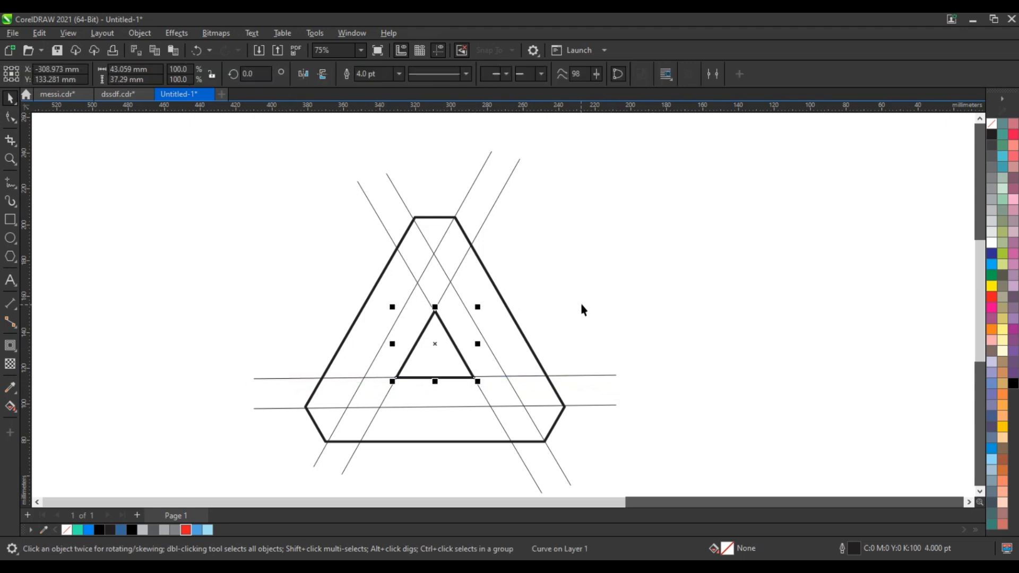
pyautogui.press('Delete')
pyautogui.scroll(-1, 598, 307)
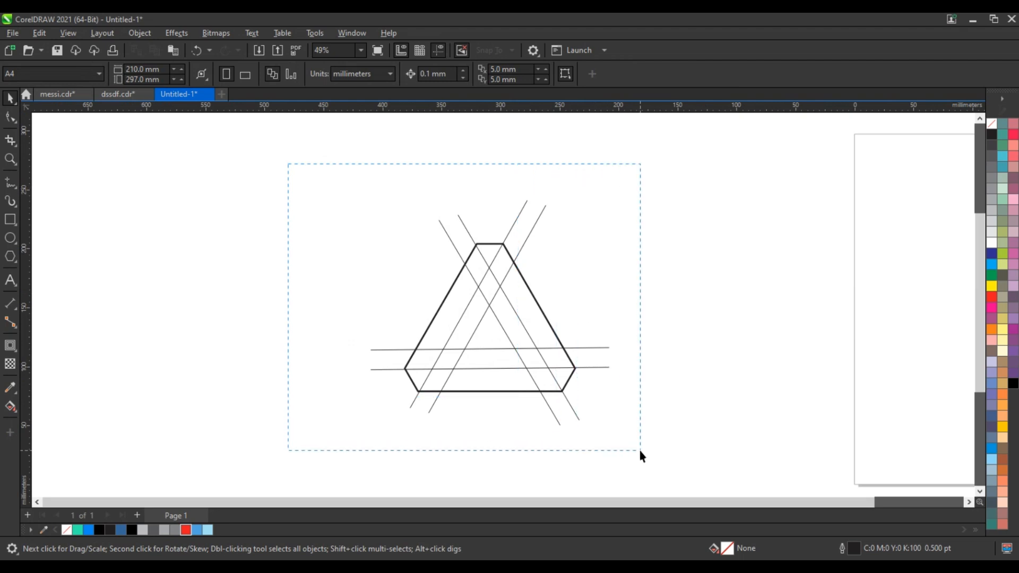
# - Rotate the triangle outline and its six construction lines 90 degrees together and combine them into one curve
pyautogui.moveTo(640, 451); pyautogui.dragTo(555, 247)
pyautogui.click(557, 364)
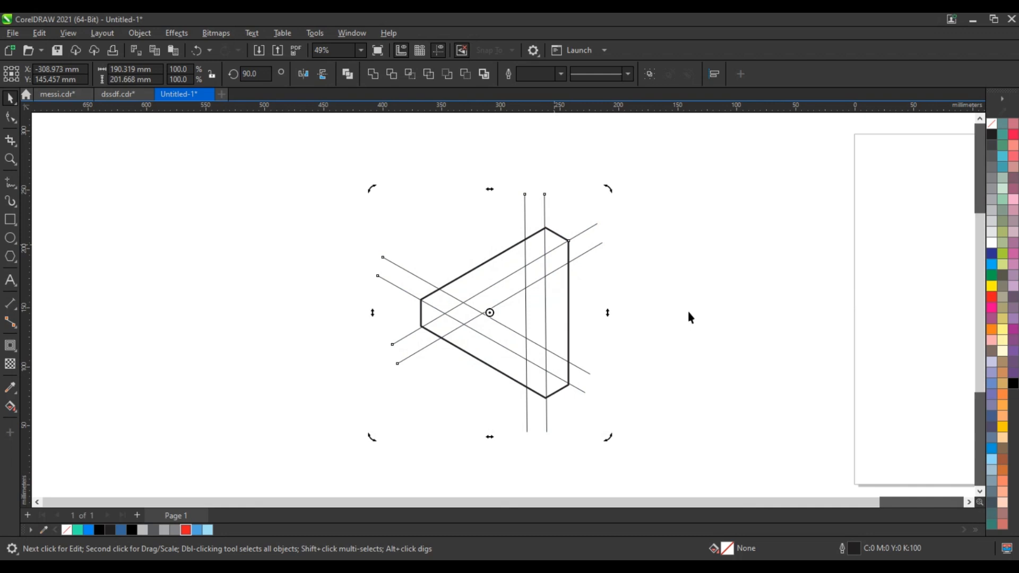
pyautogui.click(348, 74)
pyautogui.click(477, 290)
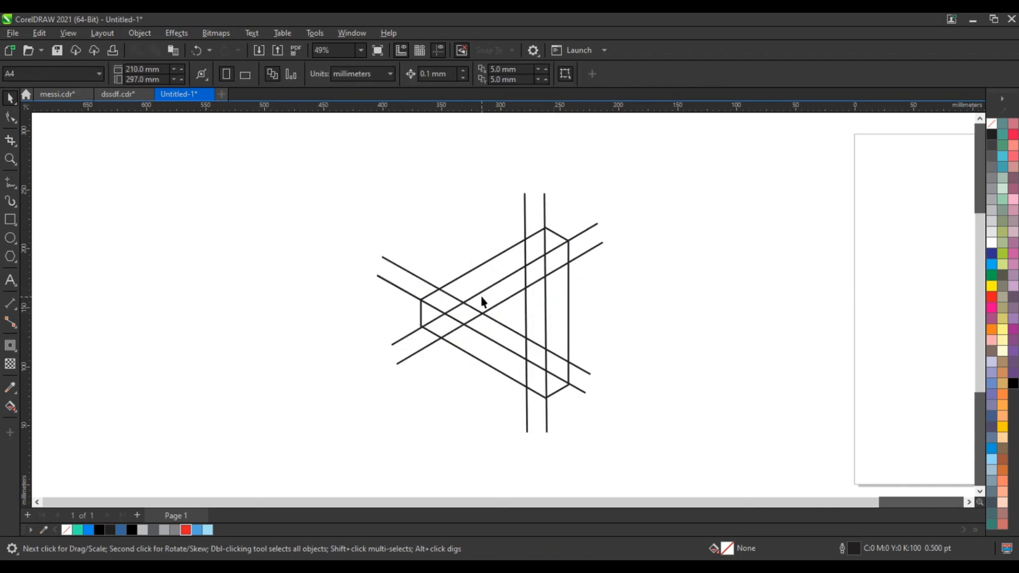
# - Set the combined curve's outline width to 1.5 pt
pyautogui.click(483, 298)
pyautogui.click(399, 74)
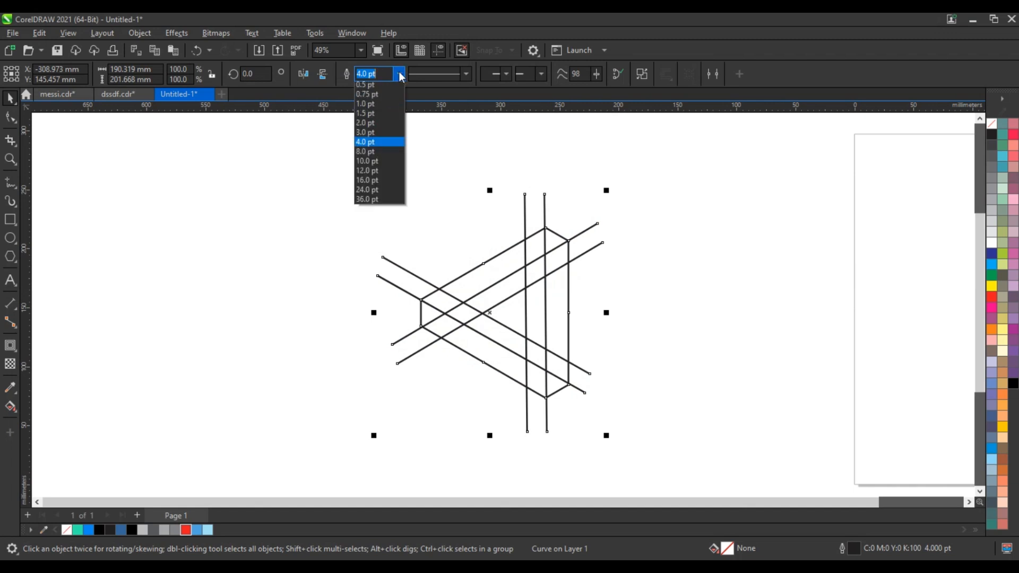
pyautogui.click(382, 137)
pyautogui.click(342, 214)
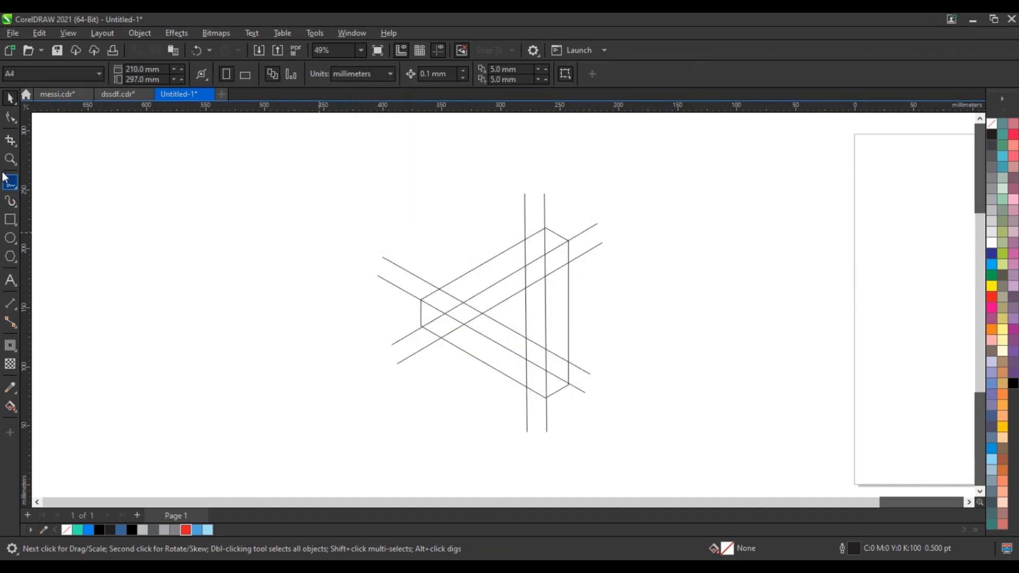
# - Draw a straight freehand line about 86 mm wide and 46 mm high, sloping down right through the construction-line crossings near the shape's upper corner
pyautogui.press('z')
pyautogui.moveTo(362, 185)
pyautogui.mouseDown()
pyautogui.moveTo(461, 288)
pyautogui.moveTo(649, 423)
pyautogui.mouseUp()
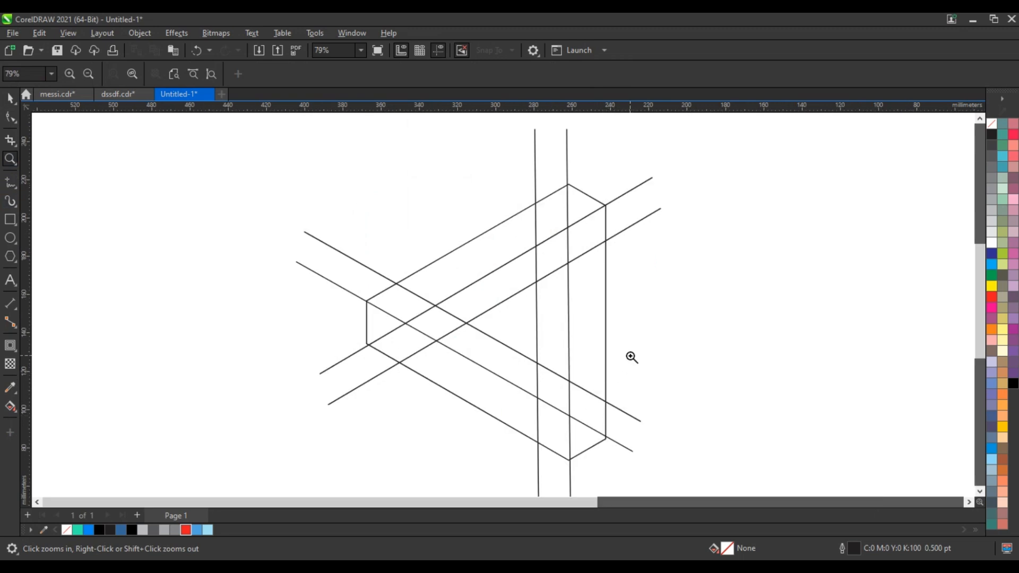
pyautogui.click(10, 183)
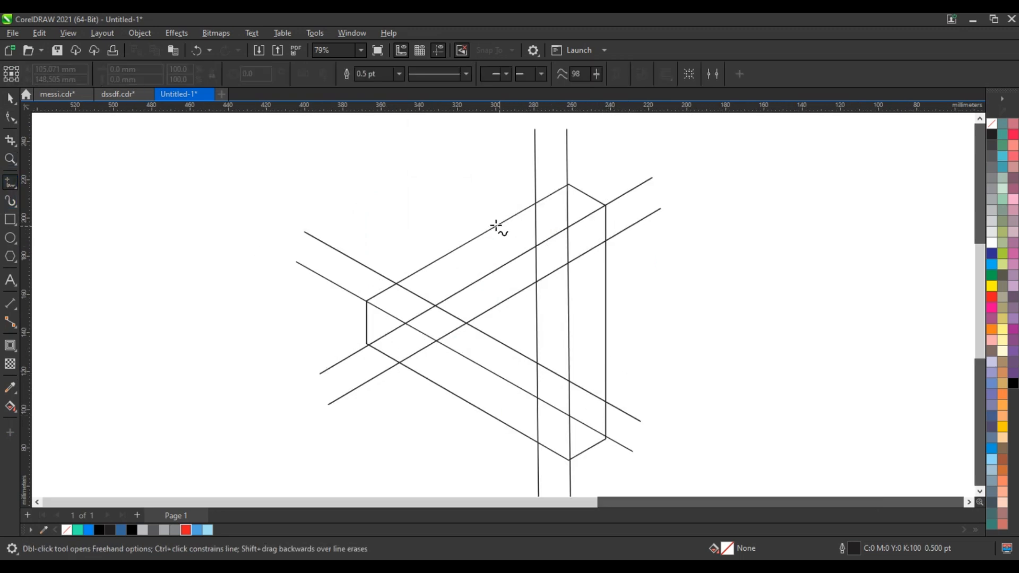
pyautogui.click(483, 218)
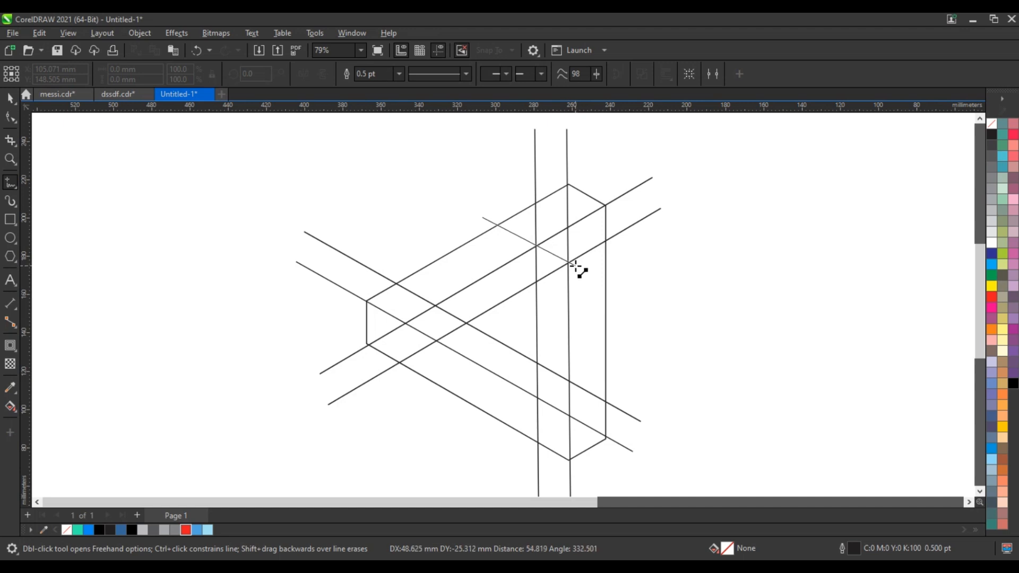
pyautogui.click(647, 305)
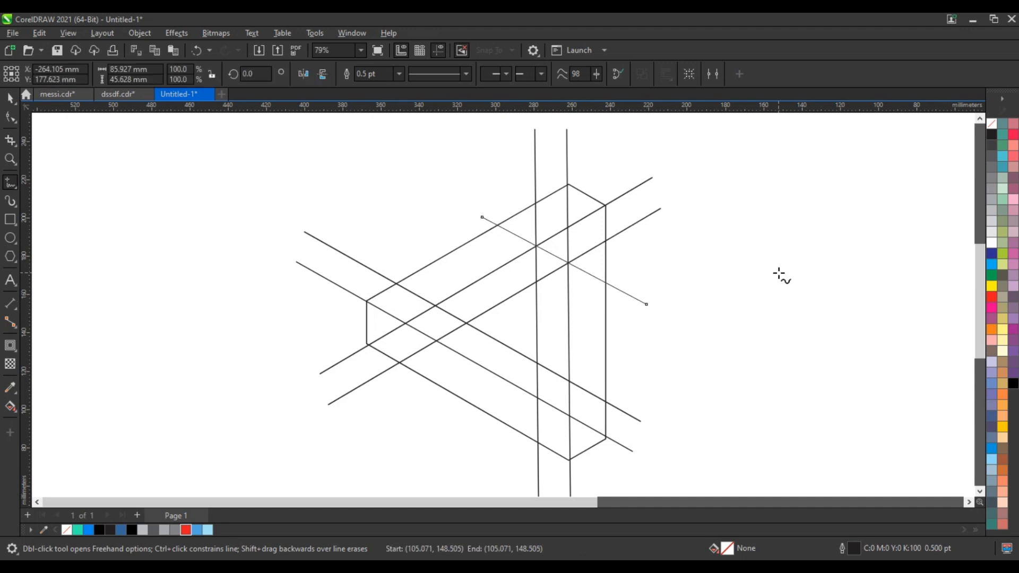
# - Draw a shorter straight line about 51 mm wide and 29 mm high, sloping the opposite way across the vertical band
pyautogui.click(627, 262)
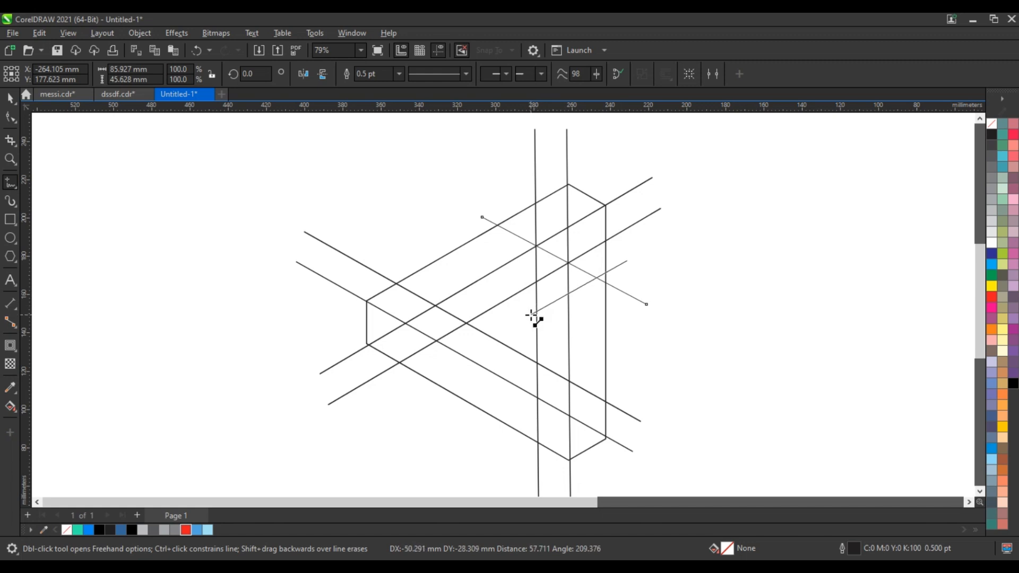
pyautogui.click(531, 317)
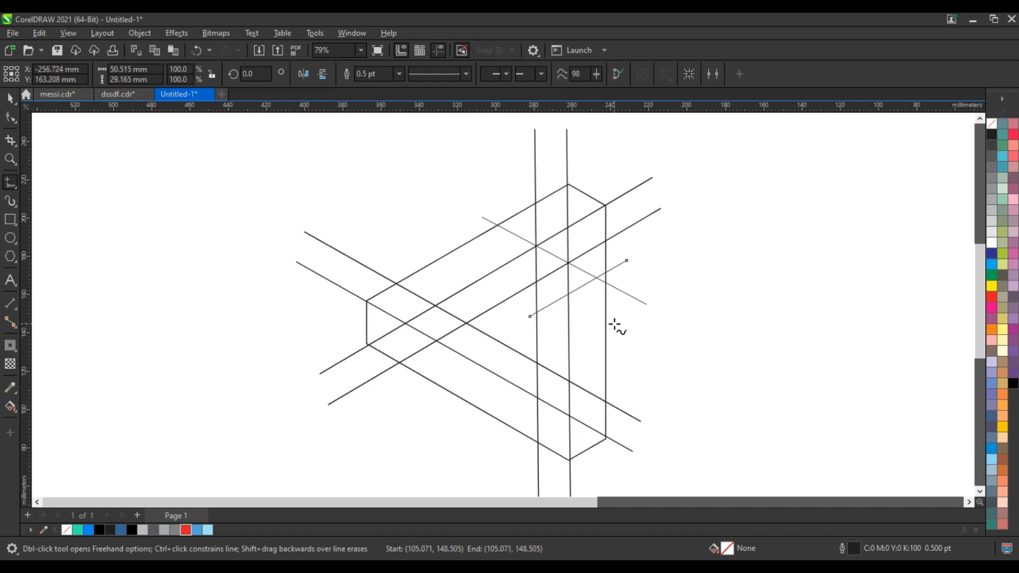
pyautogui.press('space')
pyautogui.click(629, 315)
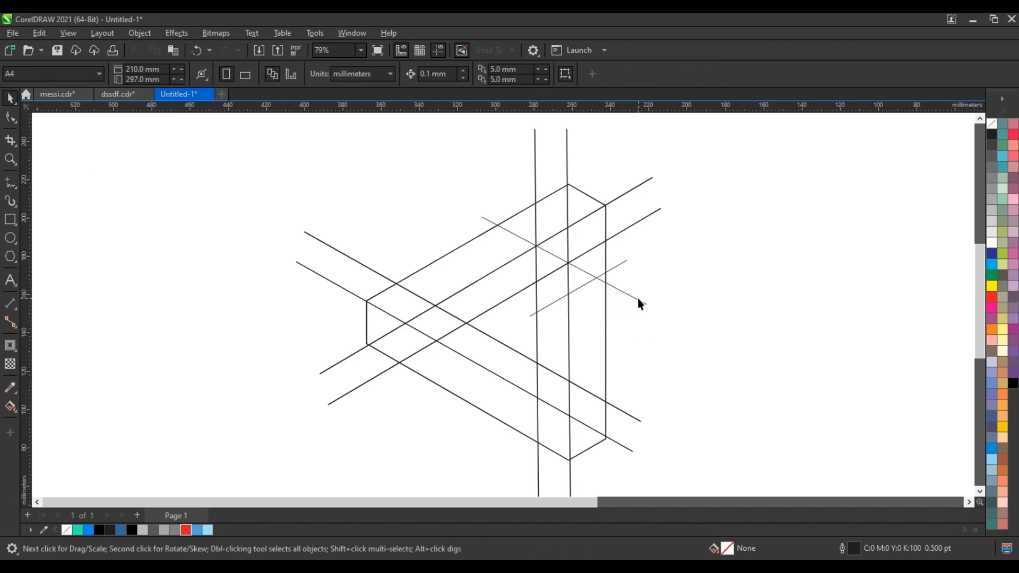
# - Place a parallel copy of the longer freehand line below it, centred at about X -258.2, Y 155.4 mm
pyautogui.moveTo(638, 302); pyautogui.dragTo(636, 347)
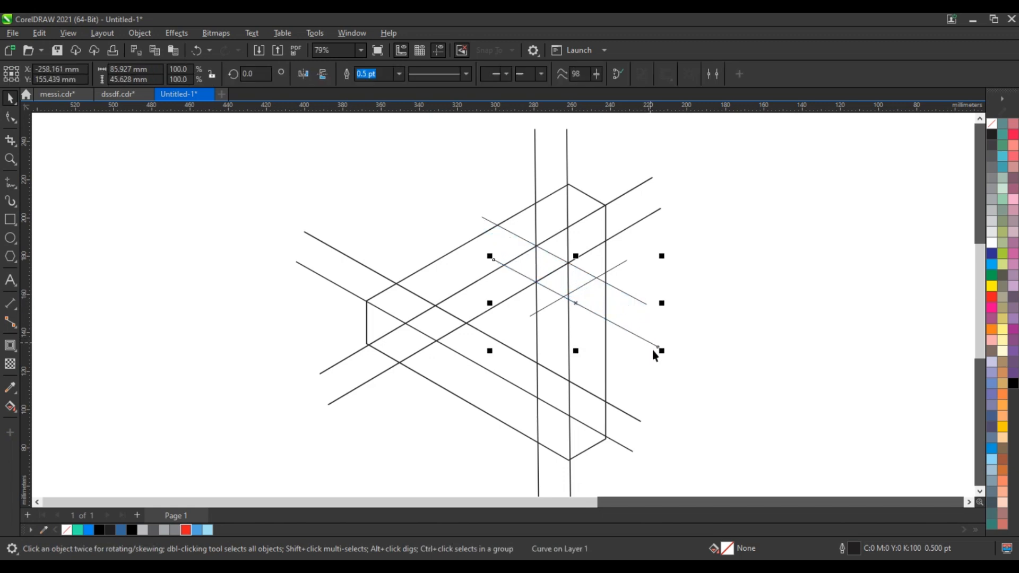
pyautogui.click(10, 117)
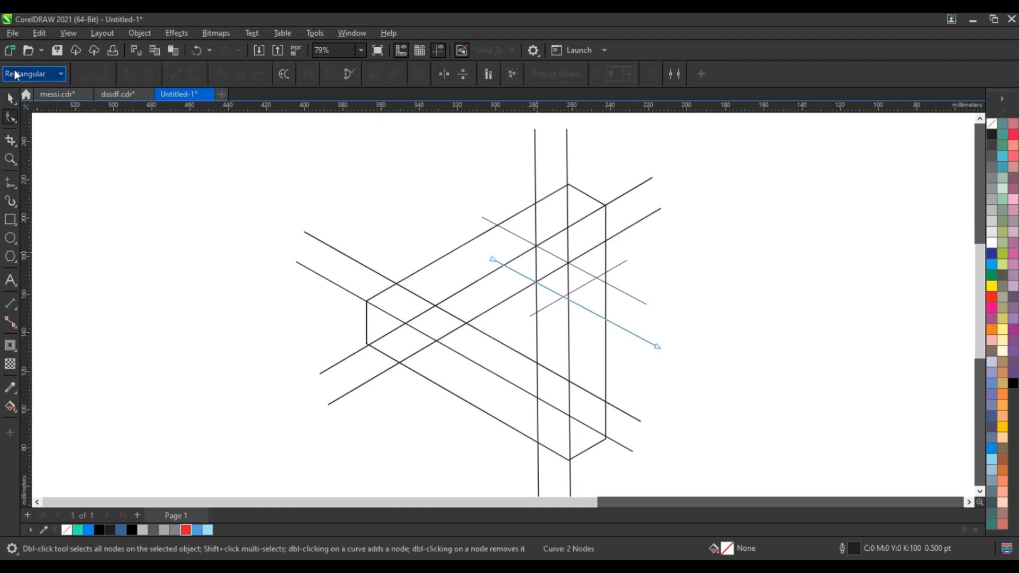
pyautogui.click(10, 99)
# - Nudge the short freehand line down to Y 160.9 mm so it meets the crossing of the vertical line and the copied line
pyautogui.click(616, 269)
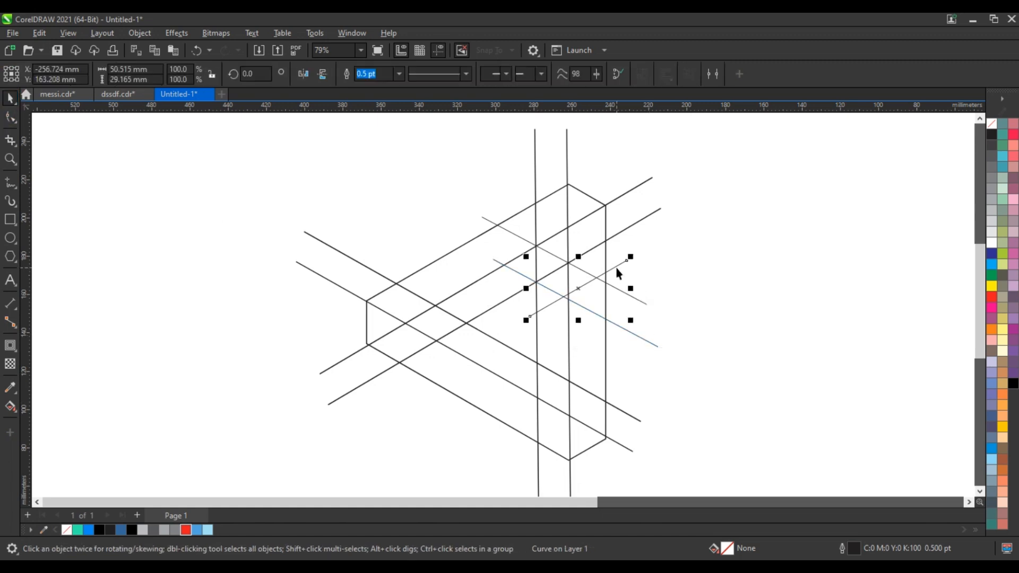
pyautogui.moveTo(616, 267); pyautogui.dragTo(617, 270)
pyautogui.press('Down')
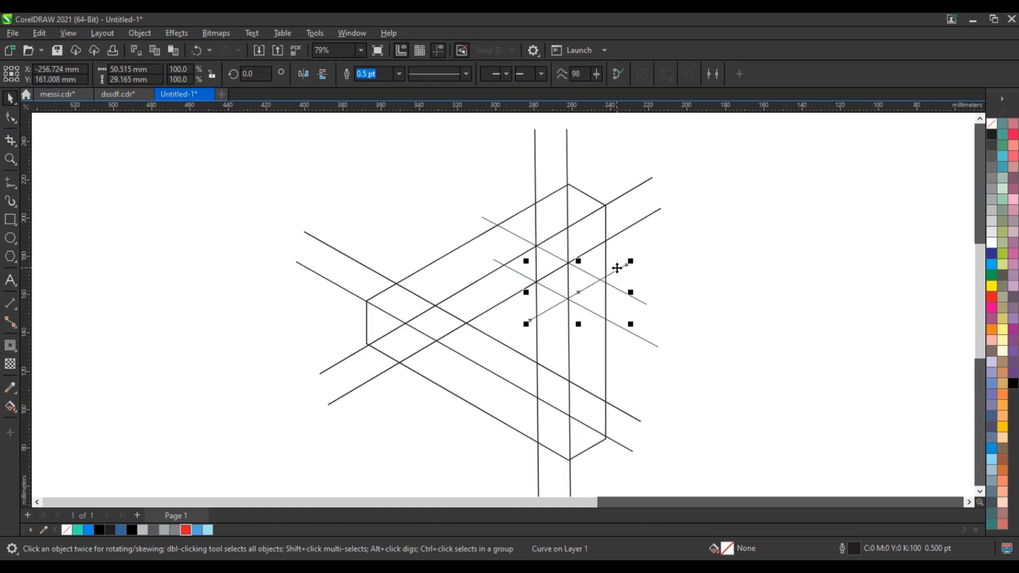
# - Combine the triangle figure and the three newly added lines into a single curve
pyautogui.scroll(-2, 400, 211)
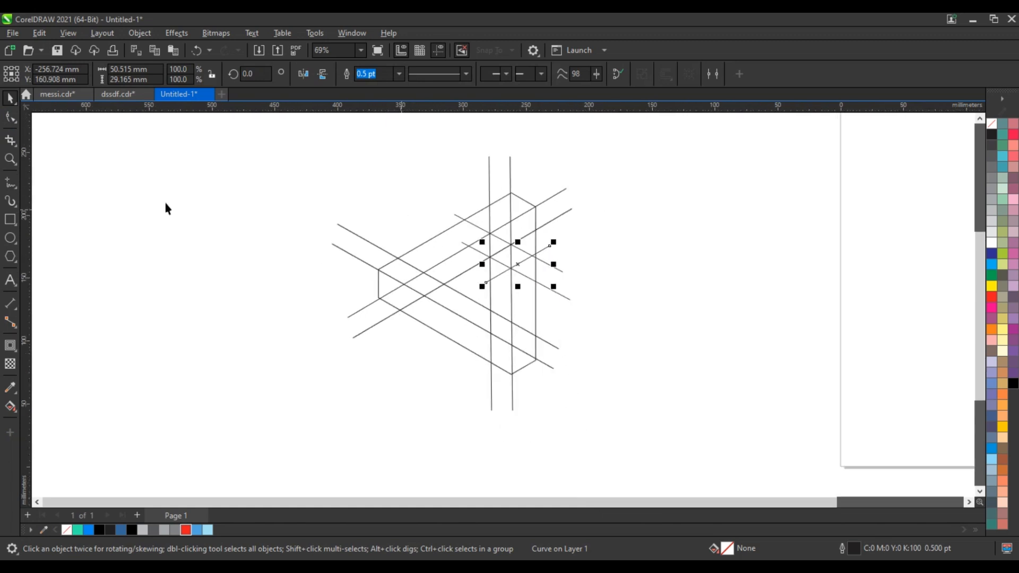
pyautogui.moveTo(245, 133); pyautogui.dragTo(671, 454)
pyautogui.hotkey('shift', 'F2')
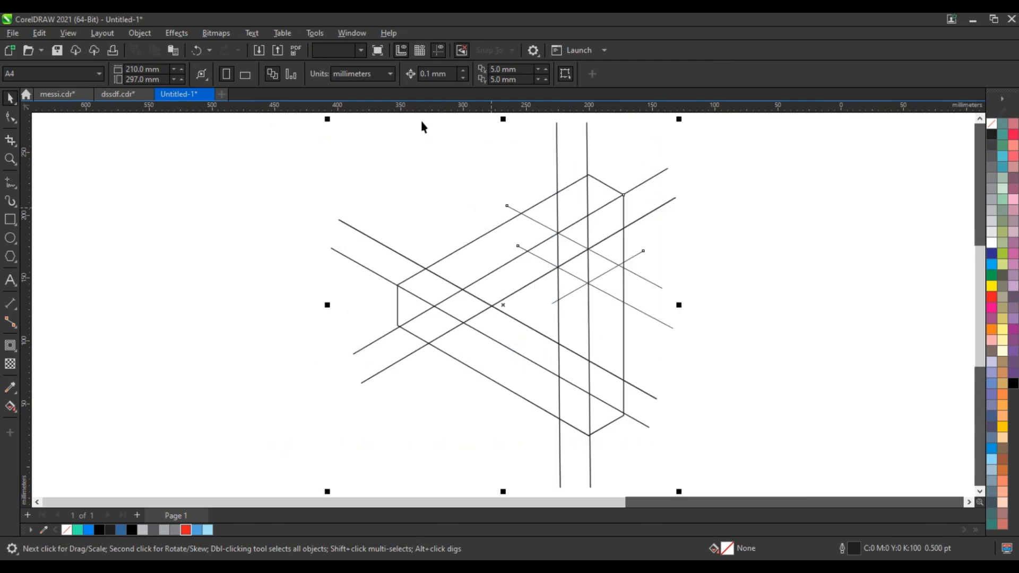
pyautogui.click(346, 74)
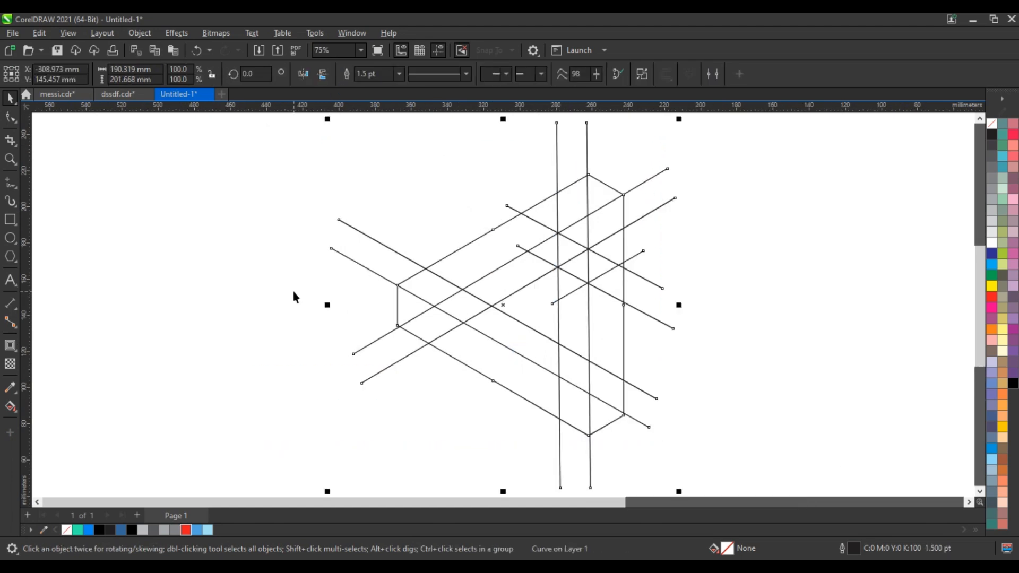
# - Set the outline width of the whole combined figure to 0.75 pt
pyautogui.click(399, 75)
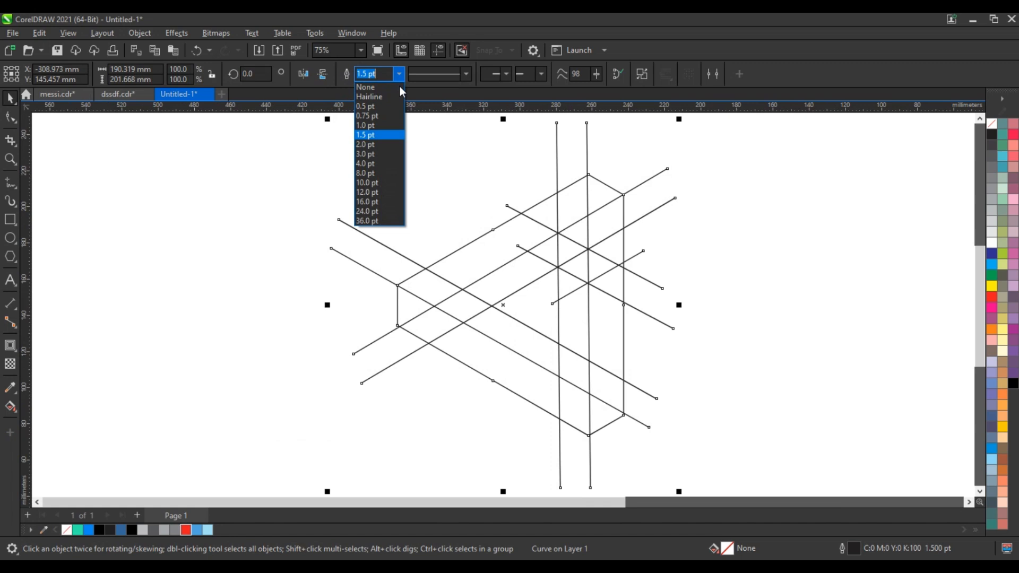
pyautogui.click(386, 115)
pyautogui.click(258, 261)
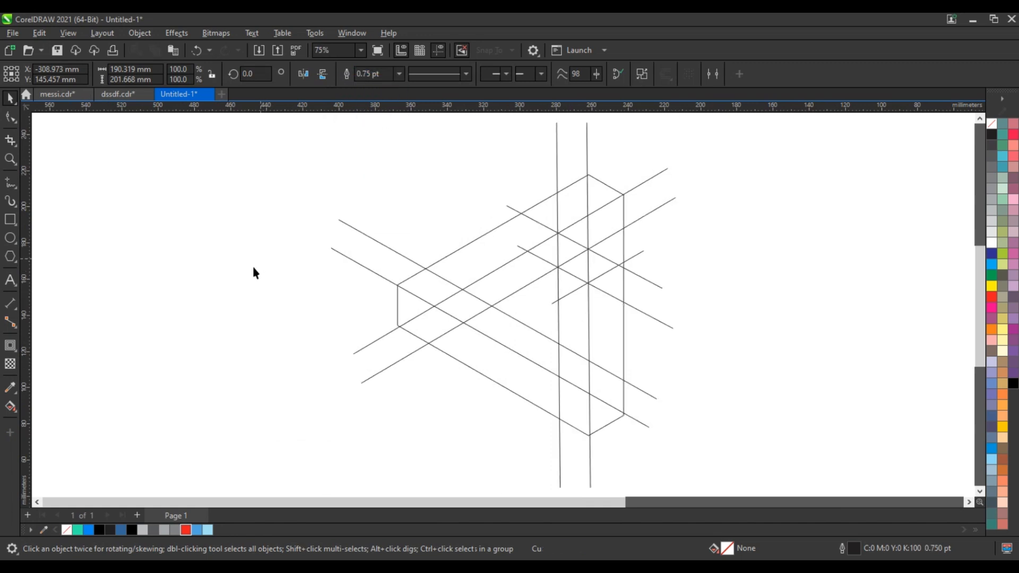
# - Smart Fill the four regions forming the left V-shaped band with blue: the lower arm, the small rhombus, the left corner and the upper arm
pyautogui.click(16, 412)
pyautogui.click(37, 421)
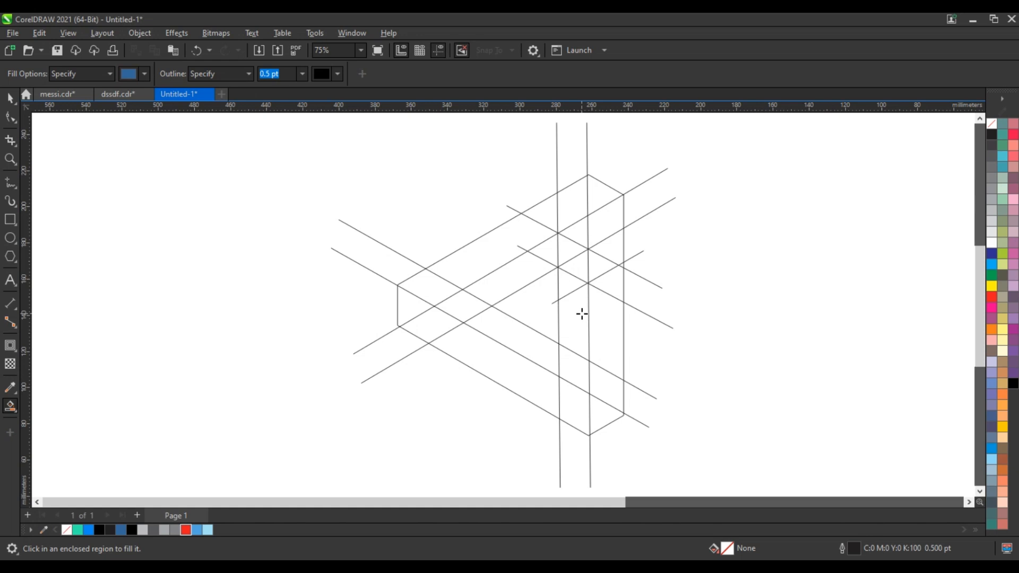
pyautogui.click(541, 343)
pyautogui.click(462, 307)
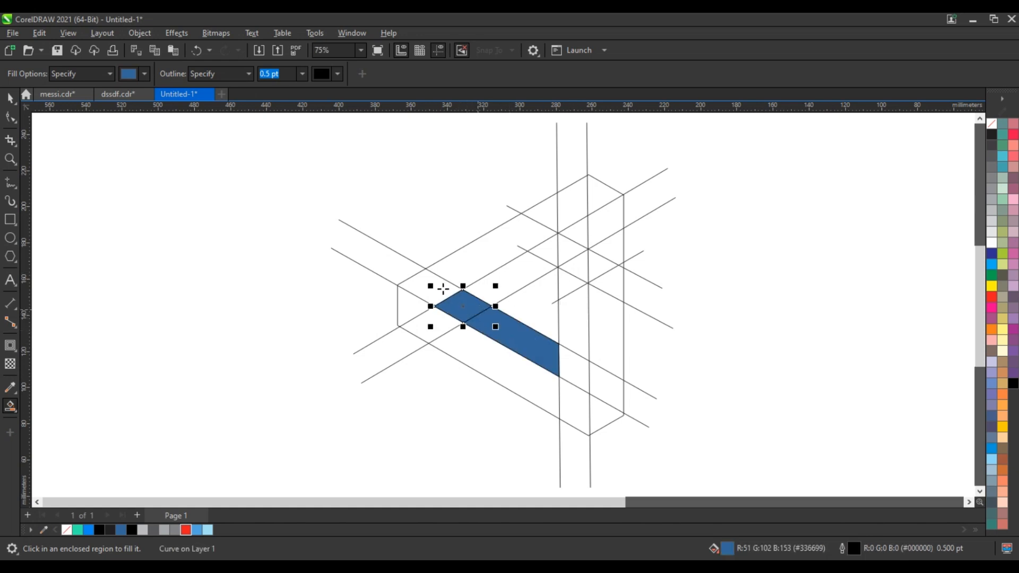
pyautogui.click(431, 287)
pyautogui.click(475, 269)
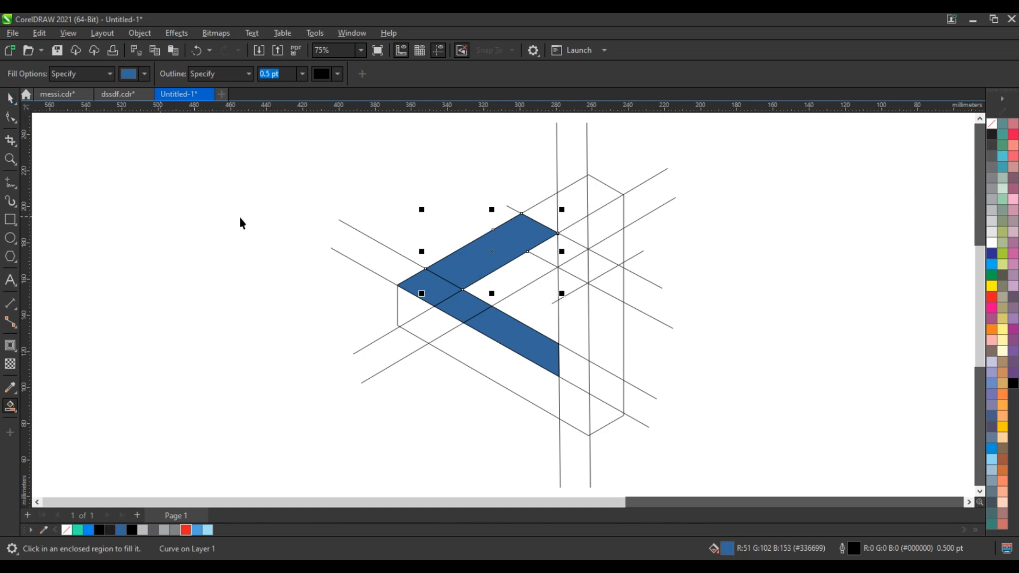
# - Weld the blue regions of the V-shaped band into one piece and colour it medium gray
pyautogui.keyDown('shift'); pyautogui.click(436, 291); pyautogui.keyUp('shift')
pyautogui.keyDown('shift'); pyautogui.click(464, 306); pyautogui.keyUp('shift')
pyautogui.keyDown('shift'); pyautogui.click(522, 338); pyautogui.keyUp('shift')
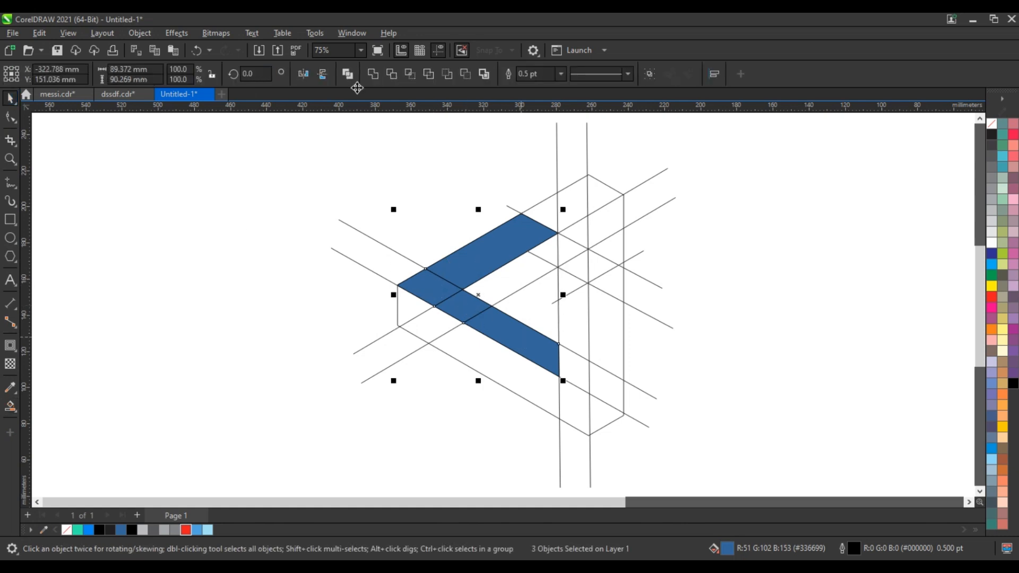
pyautogui.click(374, 74)
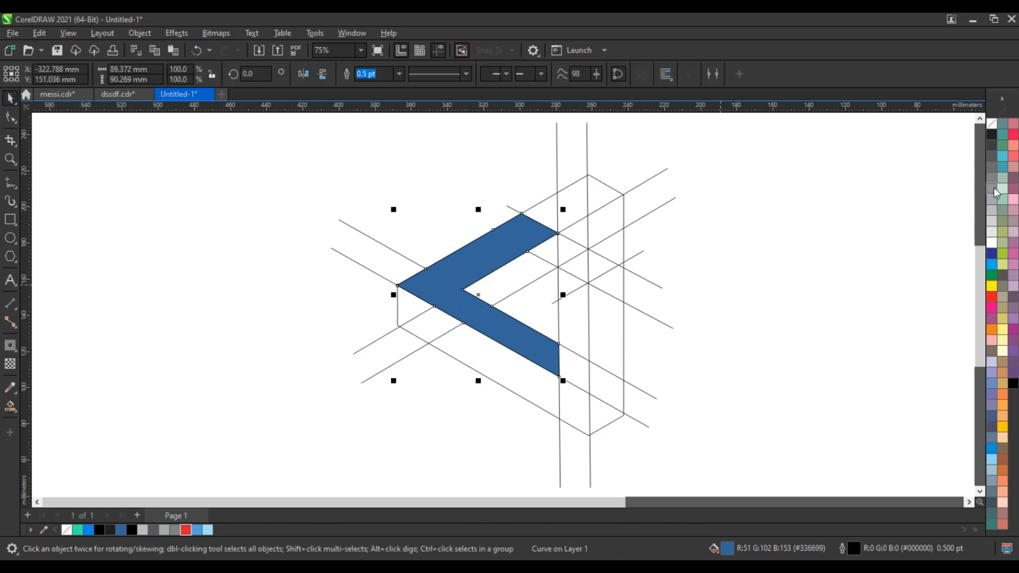
pyautogui.click(992, 189)
pyautogui.click(810, 271)
# - Smart Fill the two adjoining regions along the inner side of the gray band's upper arm
pyautogui.click(10, 406)
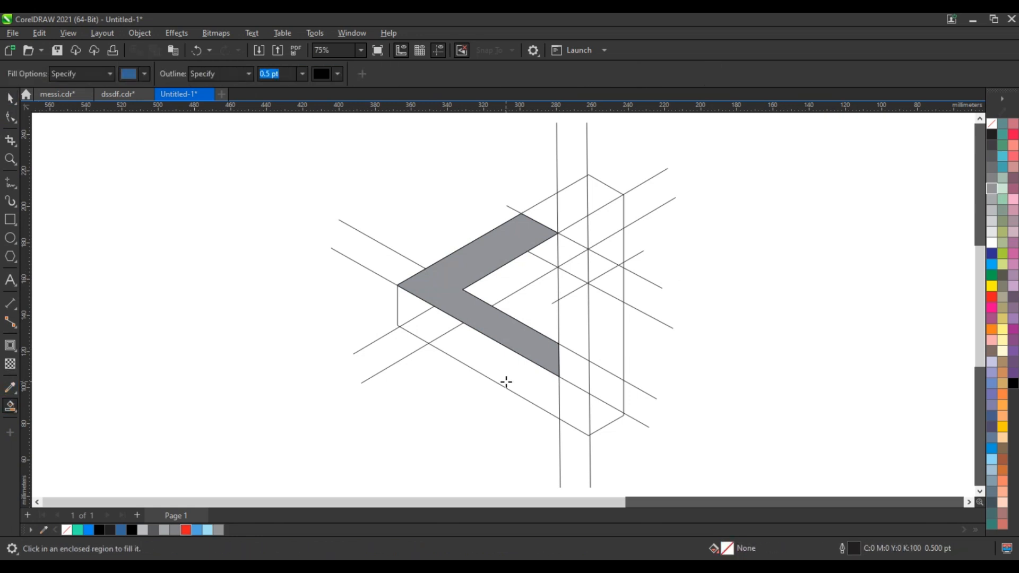
pyautogui.click(505, 285)
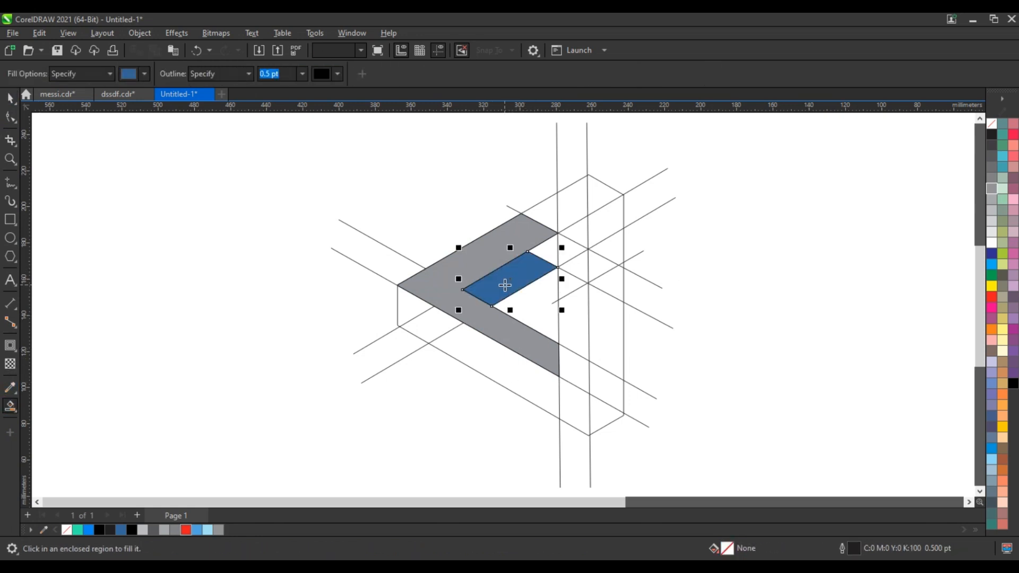
pyautogui.click(549, 255)
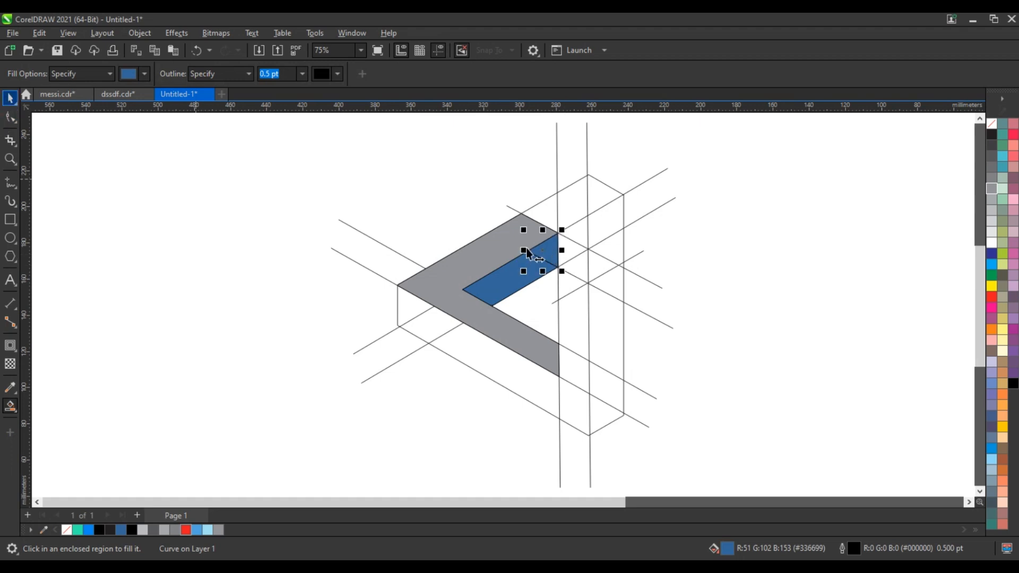
# - Weld the two inner blue regions into one piece and colour it light gray
pyautogui.press('space')
pyautogui.keyDown('shift'); pyautogui.click(502, 287); pyautogui.keyUp('shift')
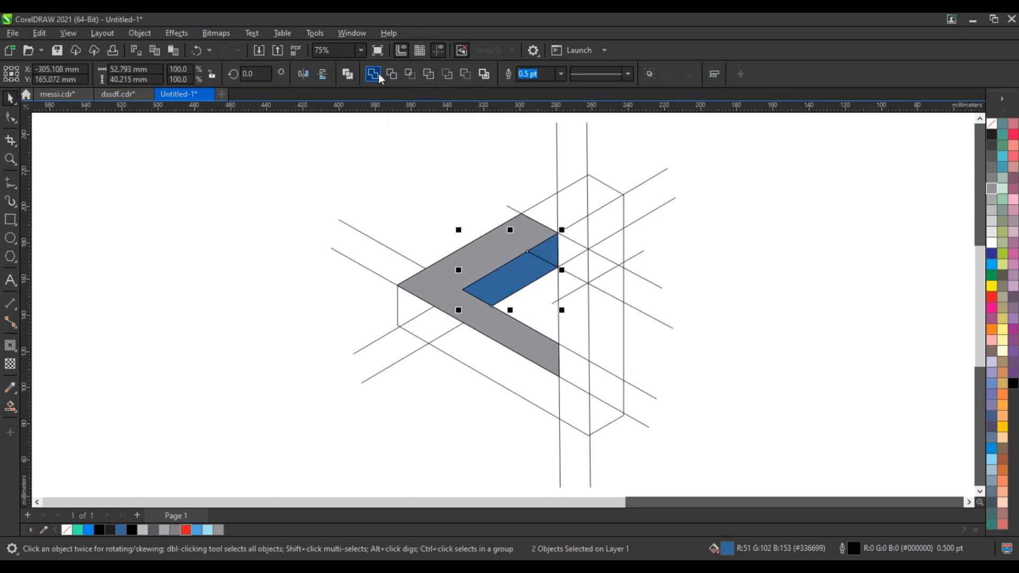
pyautogui.click(378, 73)
pyautogui.click(993, 213)
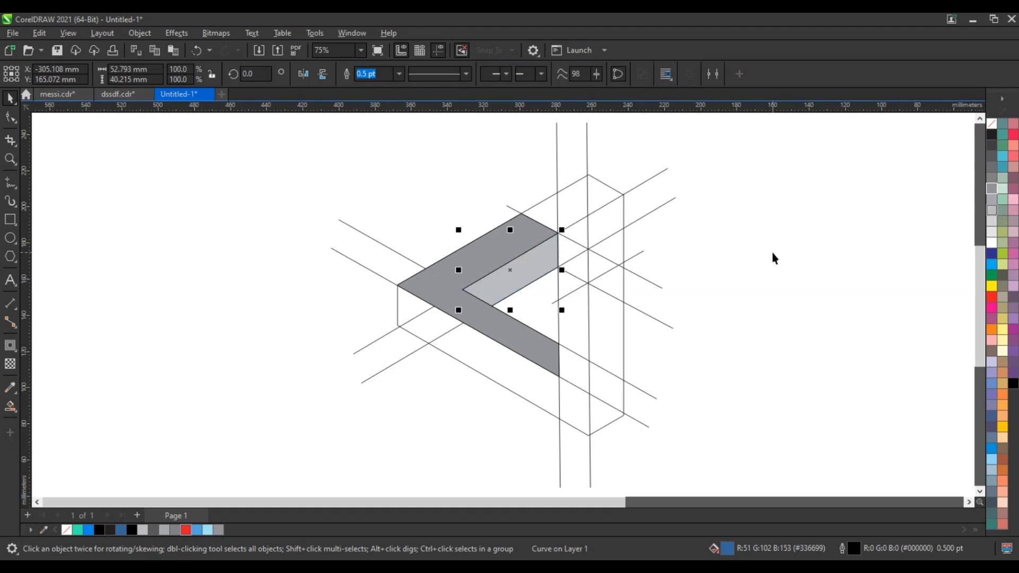
pyautogui.click(802, 270)
# - Smart Fill the three regions that continue the upper arm to the outline's upper-right chamfered corner
pyautogui.click(12, 407)
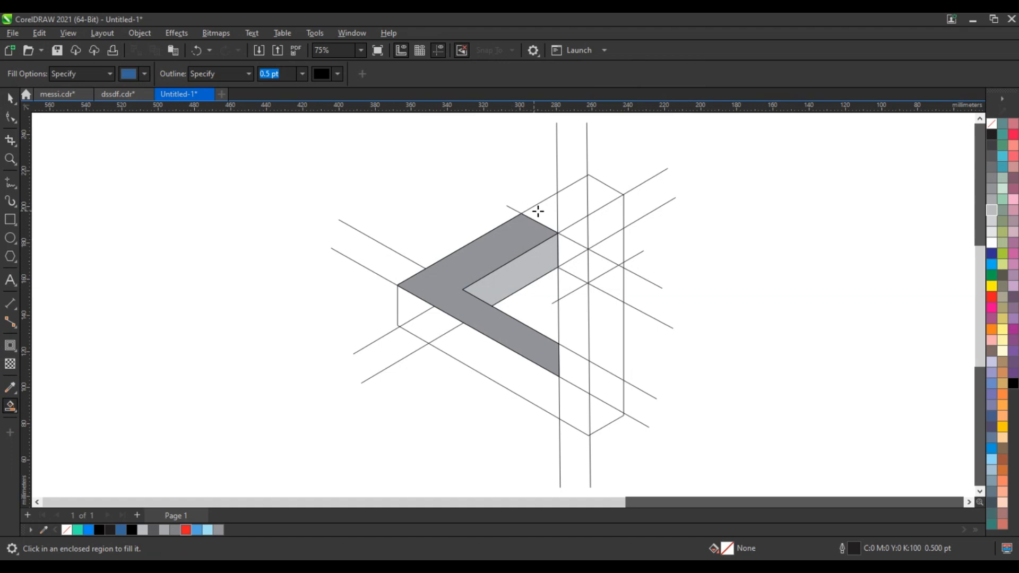
pyautogui.click(537, 212)
pyautogui.click(579, 203)
pyautogui.click(606, 200)
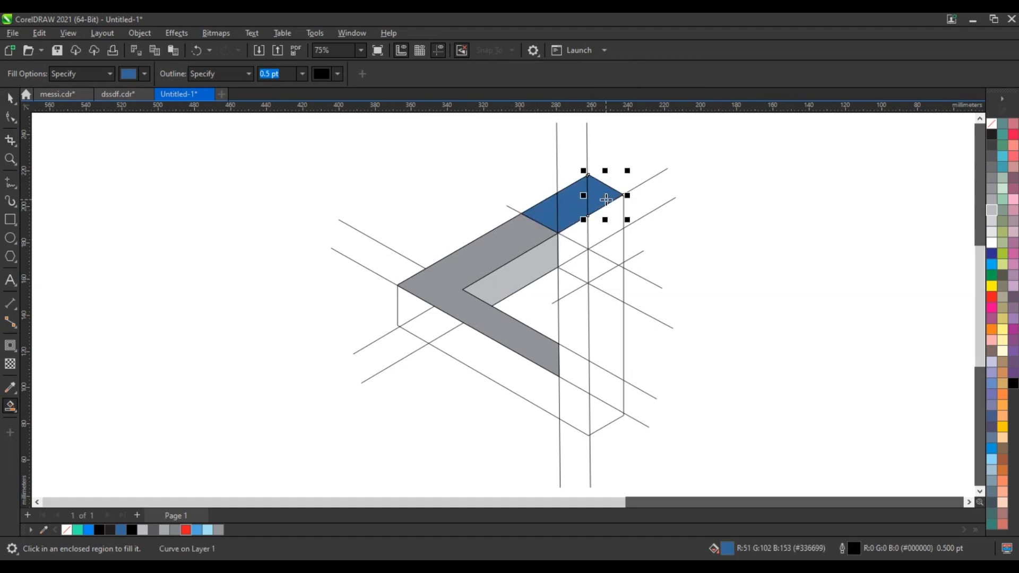
# - Weld the three blue regions at the upper corner into one piece and colour it very light gray
pyautogui.click(11, 101)
pyautogui.click(570, 204)
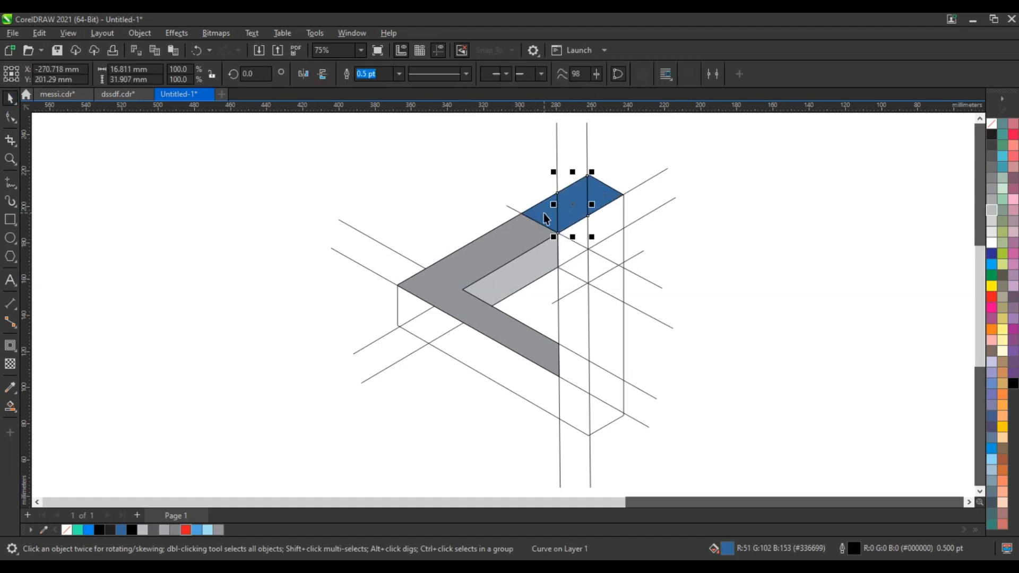
pyautogui.keyDown('shift'); pyautogui.click(543, 213); pyautogui.keyUp('shift')
pyautogui.keyDown('shift'); pyautogui.click(602, 198); pyautogui.keyUp('shift')
pyautogui.click(374, 74)
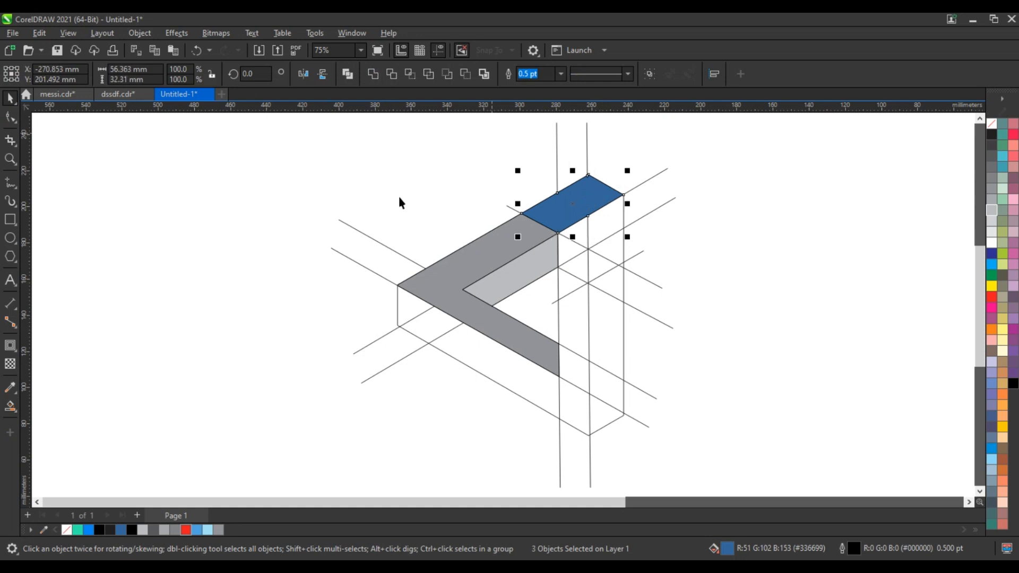
pyautogui.click(991, 234)
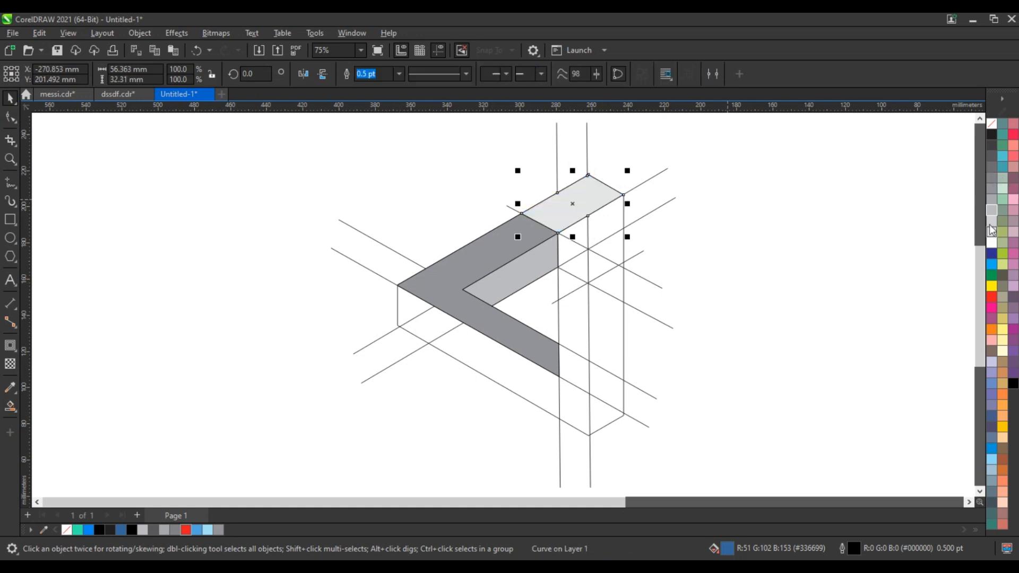
# - Smart Fill the five adjoining regions that form the hook below the very light gray upper corner piece
pyautogui.click(580, 229)
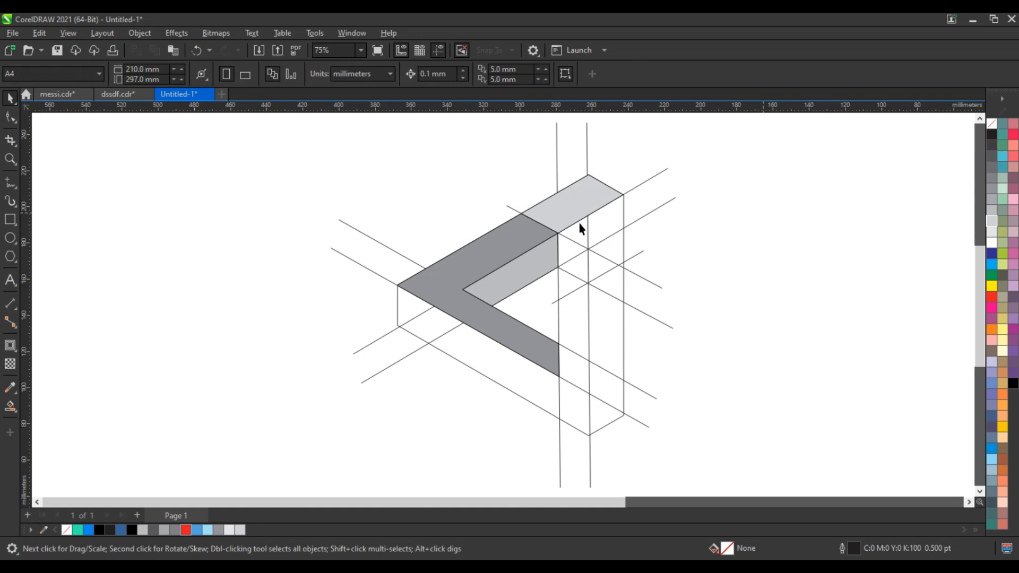
pyautogui.click(9, 406)
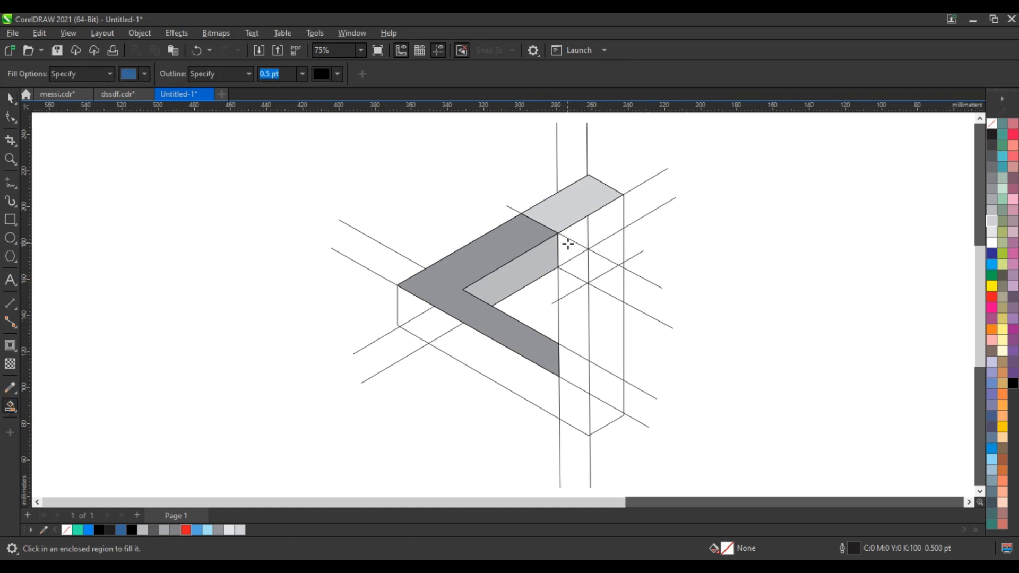
pyautogui.click(568, 245)
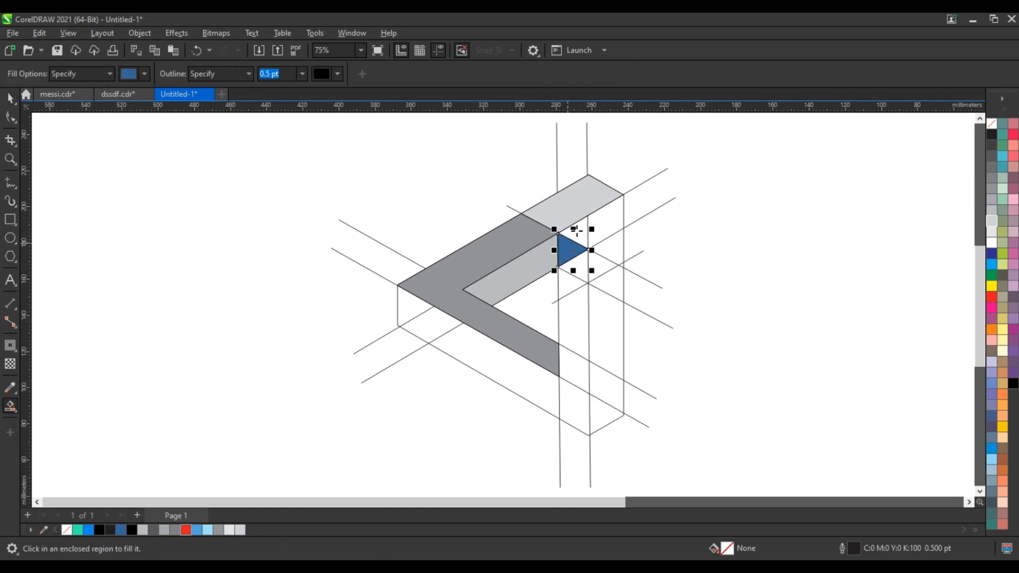
pyautogui.click(581, 234)
pyautogui.click(613, 222)
pyautogui.click(607, 243)
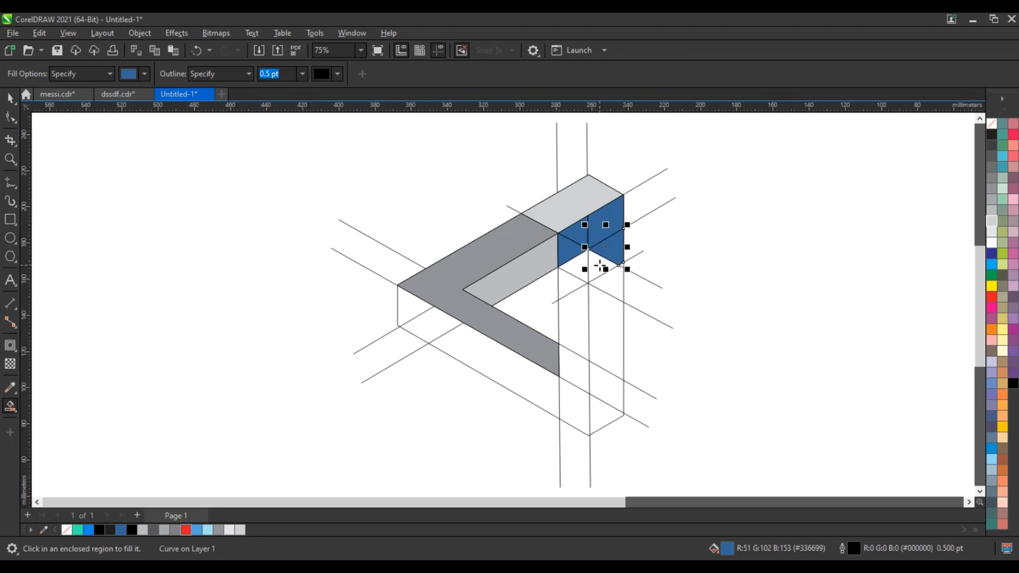
pyautogui.click(605, 268)
# - Weld the five blue hook regions into one piece and colour it medium gray
pyautogui.click(10, 100)
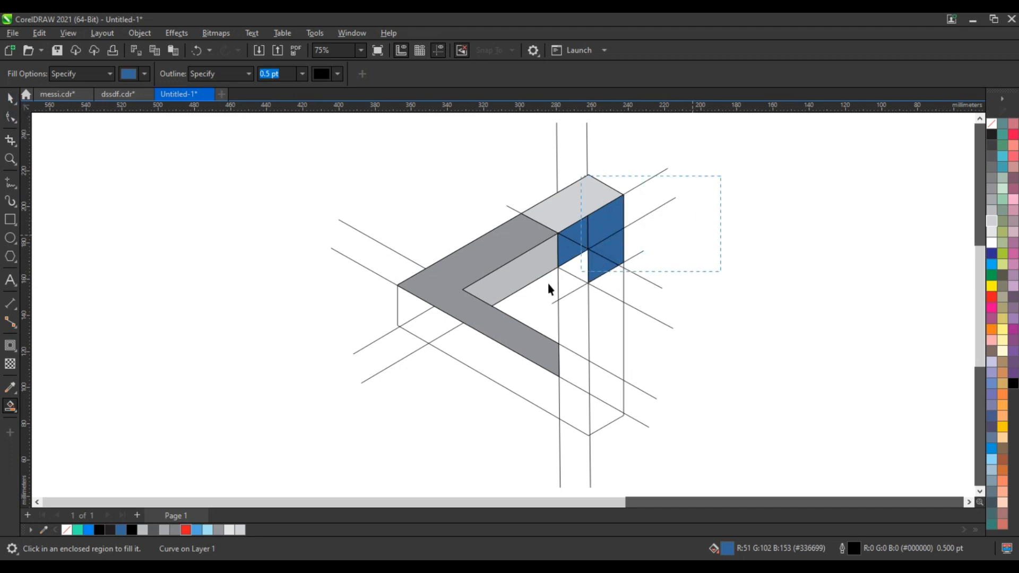
pyautogui.moveTo(549, 283); pyautogui.dragTo(531, 295)
pyautogui.click(384, 76)
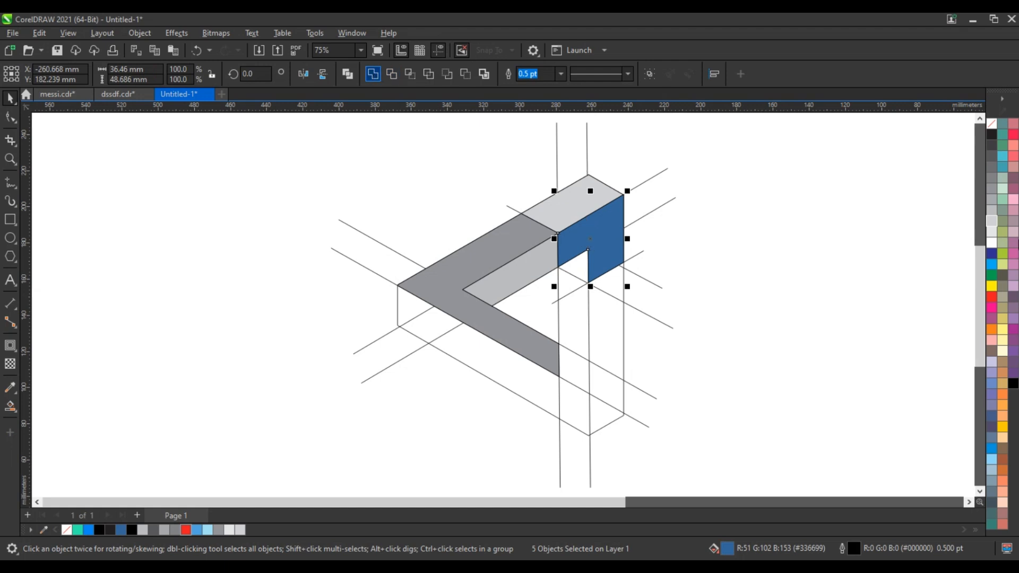
pyautogui.click(992, 190)
pyautogui.click(867, 234)
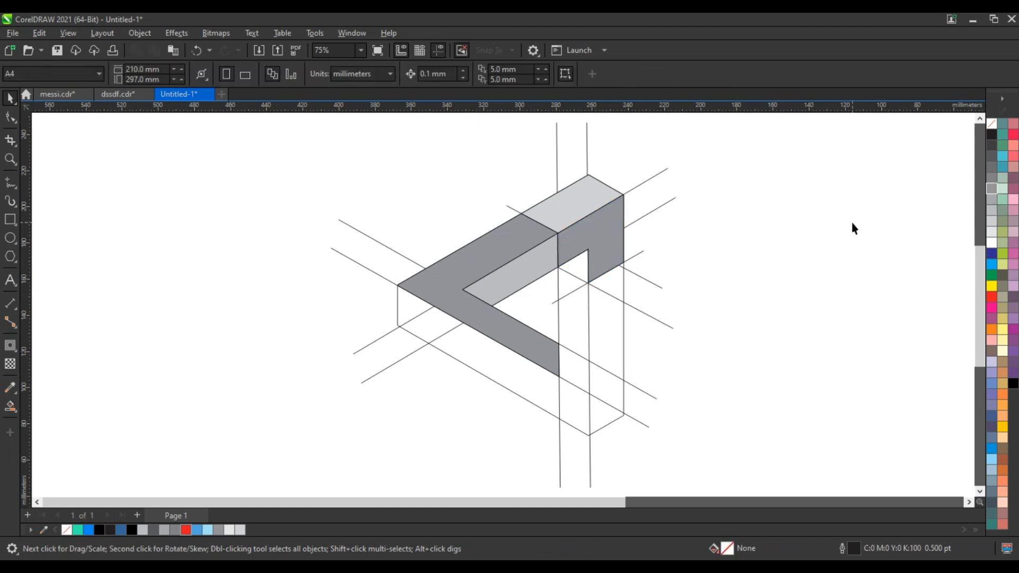
# - Smart Fill all regions of the outer vertical arm, from below the gray hook down to the outline's lower corner
pyautogui.click(10, 406)
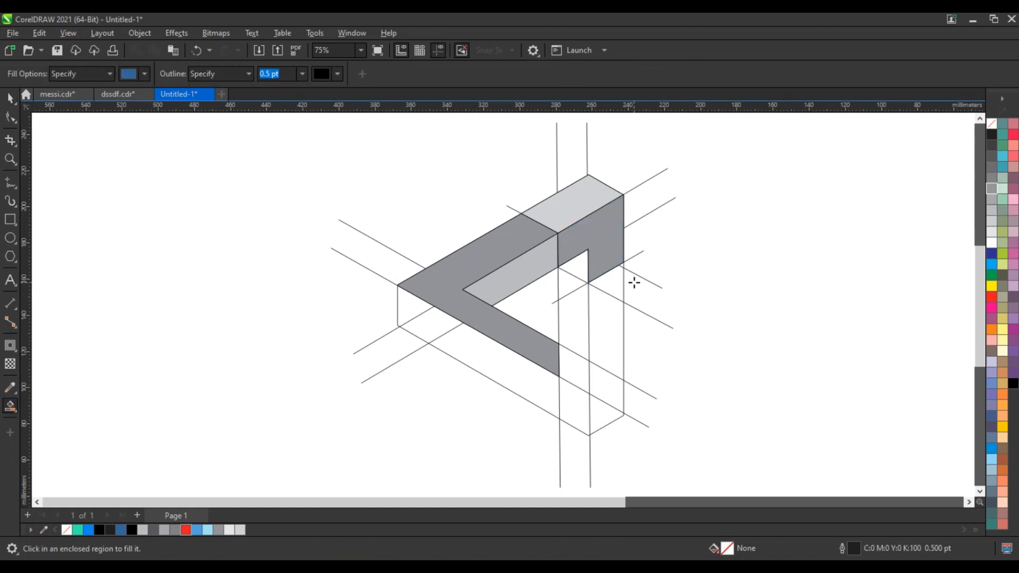
pyautogui.click(621, 266)
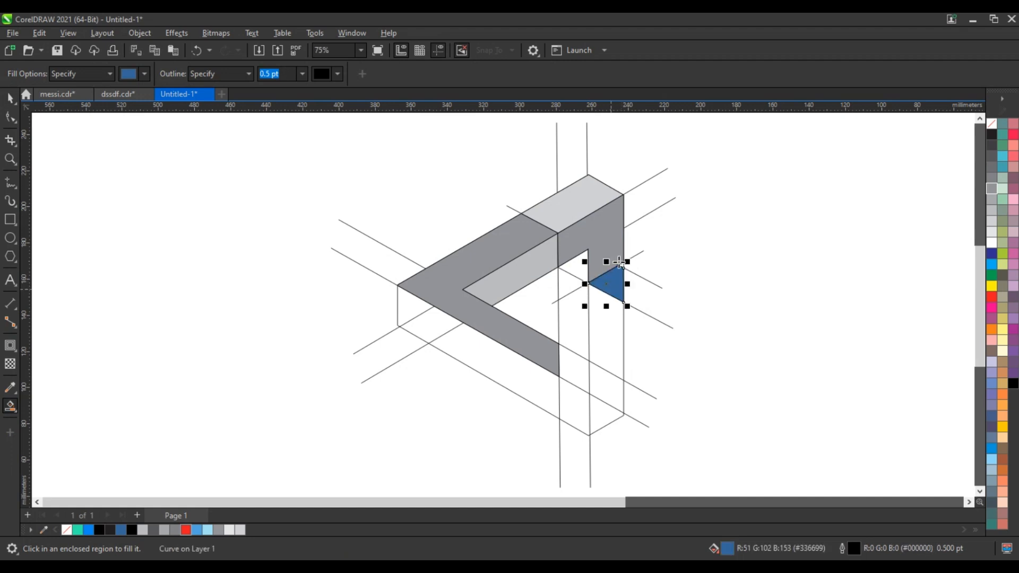
pyautogui.click(623, 263)
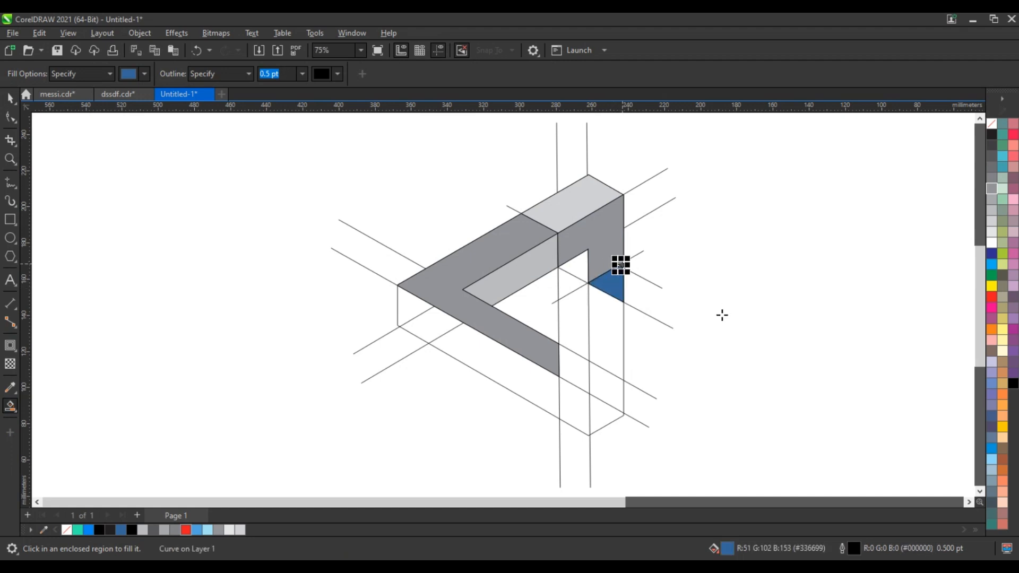
pyautogui.click(612, 313)
pyautogui.click(609, 385)
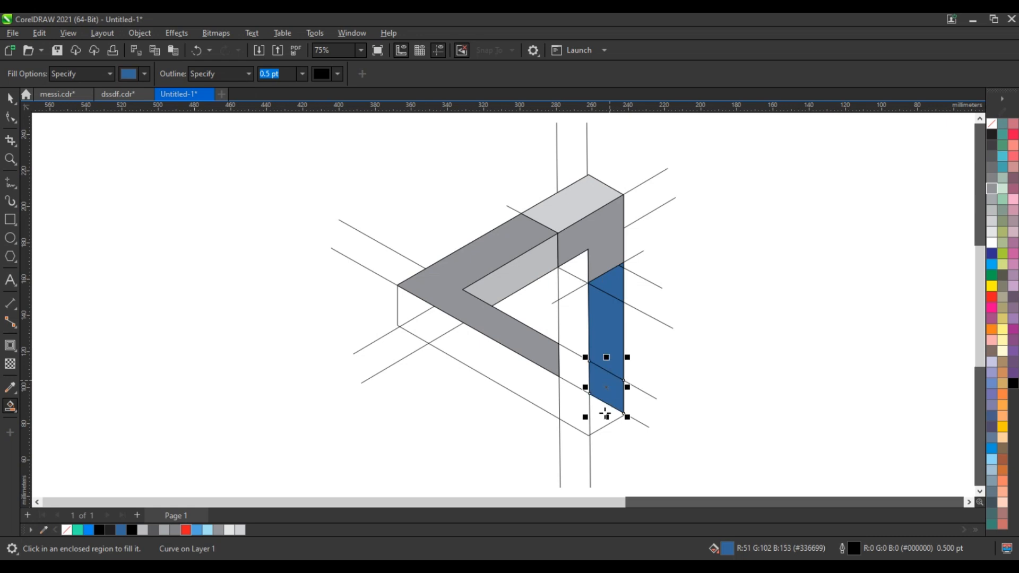
pyautogui.click(605, 413)
# - Weld the blue regions of the outer vertical arm into one piece and colour it 40% black
pyautogui.click(9, 98)
pyautogui.moveTo(738, 235); pyautogui.dragTo(583, 442)
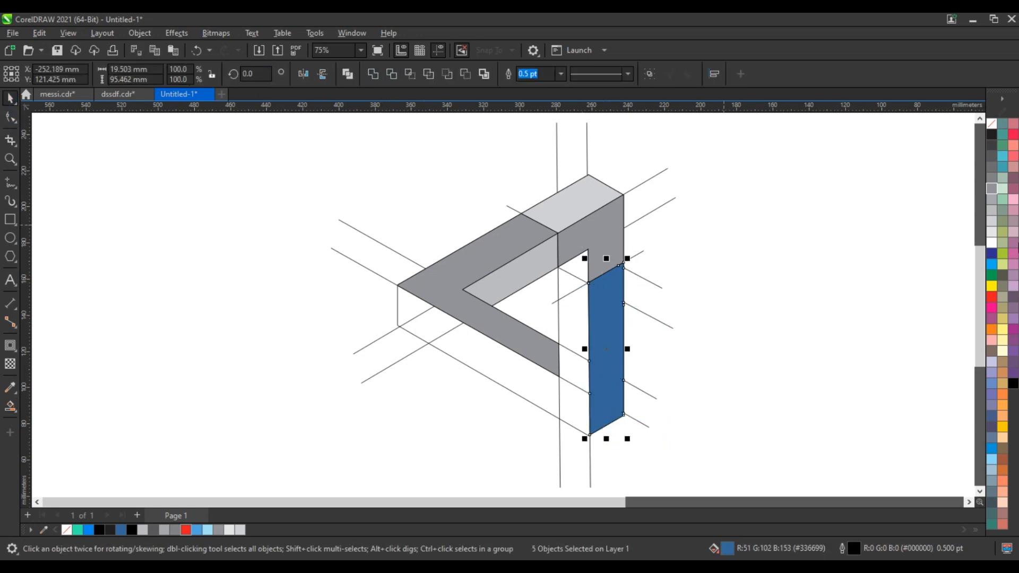
pyautogui.click(991, 200)
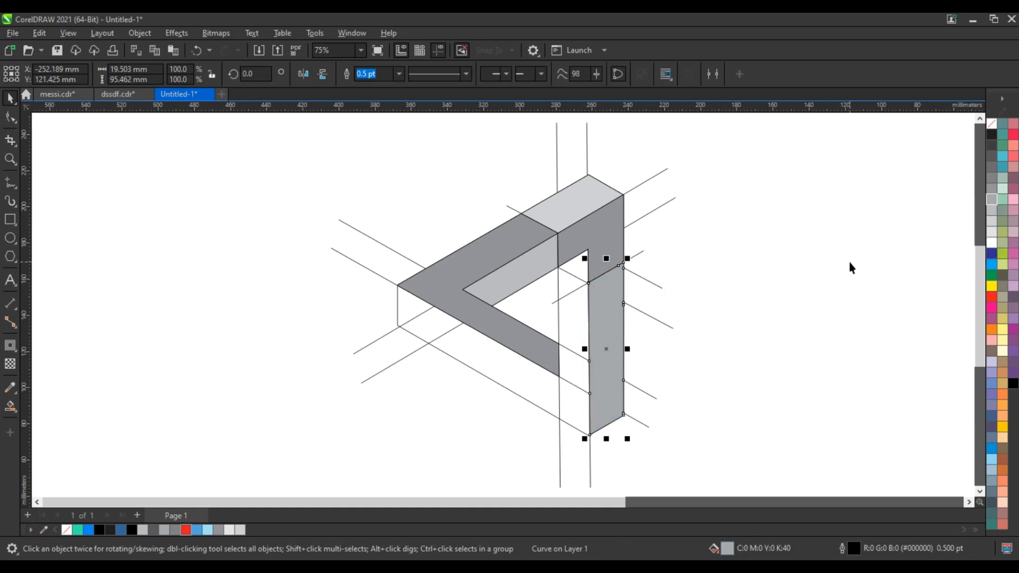
pyautogui.click(844, 261)
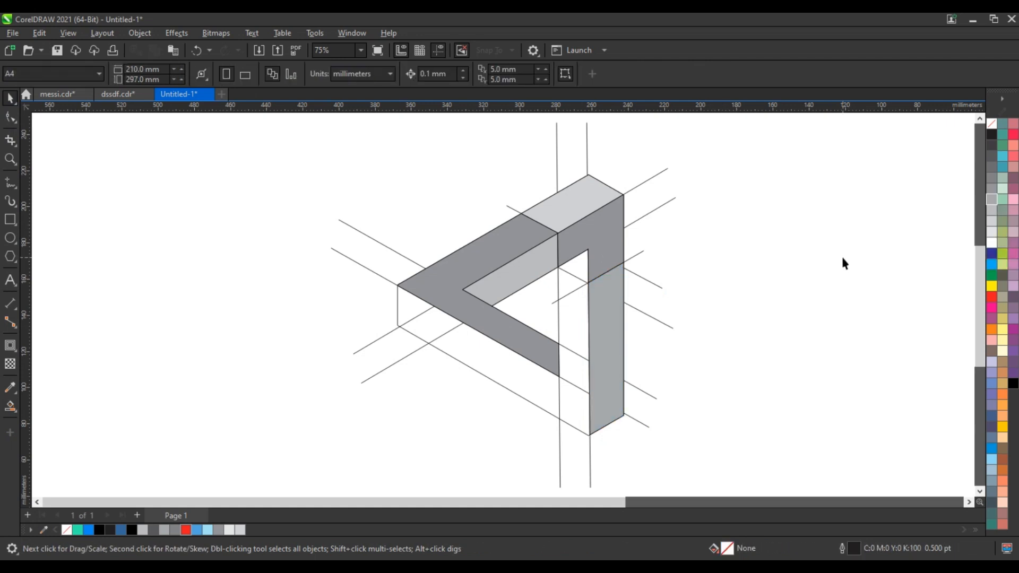
# - Smart Fill the regions along the outline's lower sloping side and up the inner vertical strip beside the 40% black arm
pyautogui.click(11, 407)
pyautogui.click(413, 310)
pyautogui.click(432, 325)
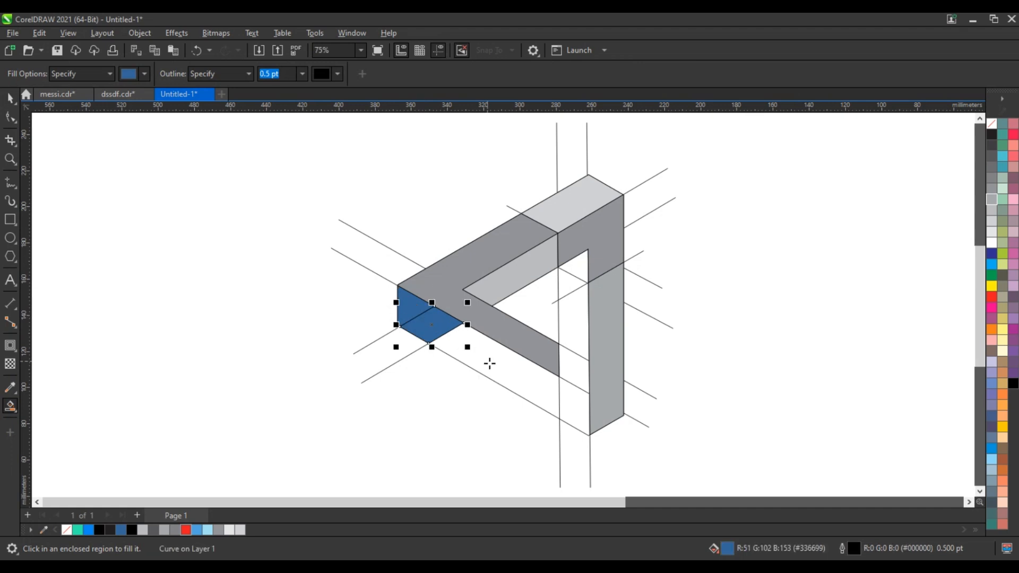
pyautogui.click(489, 363)
pyautogui.click(565, 403)
pyautogui.click(575, 361)
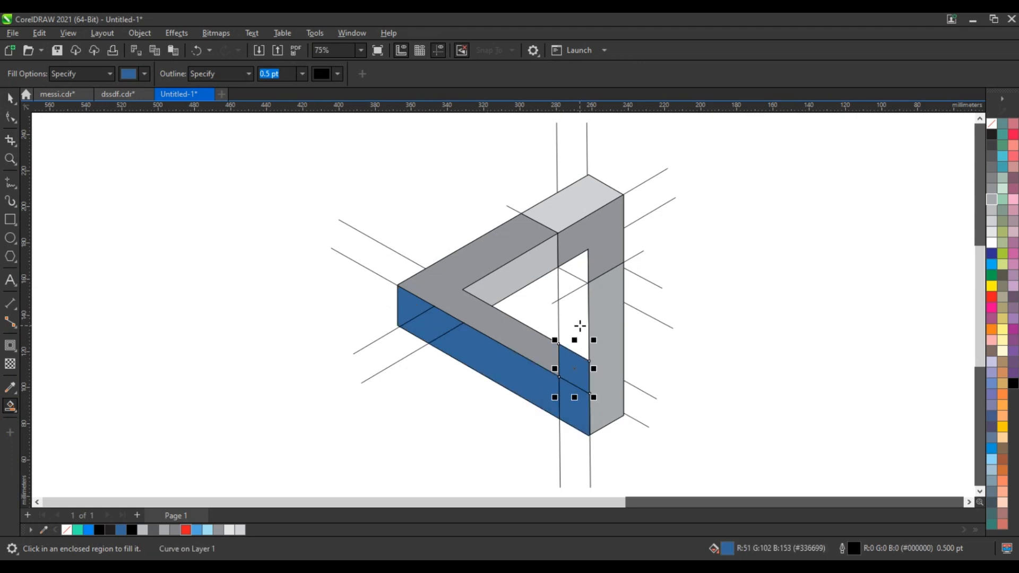
pyautogui.click(580, 325)
pyautogui.click(573, 284)
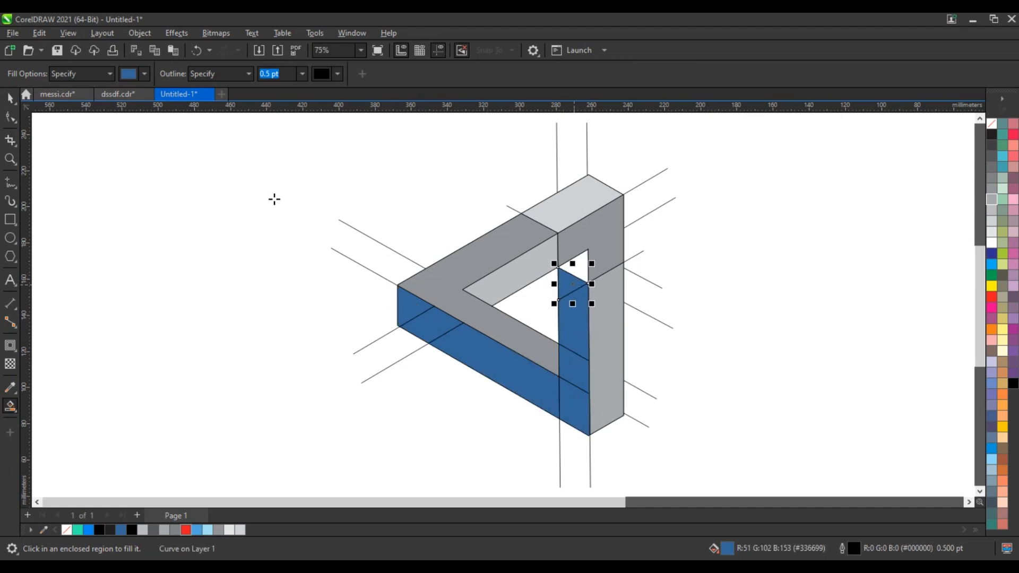
# - Try to weld the lower side and inner strip regions in one selection, and undo the weld
pyautogui.click(11, 99)
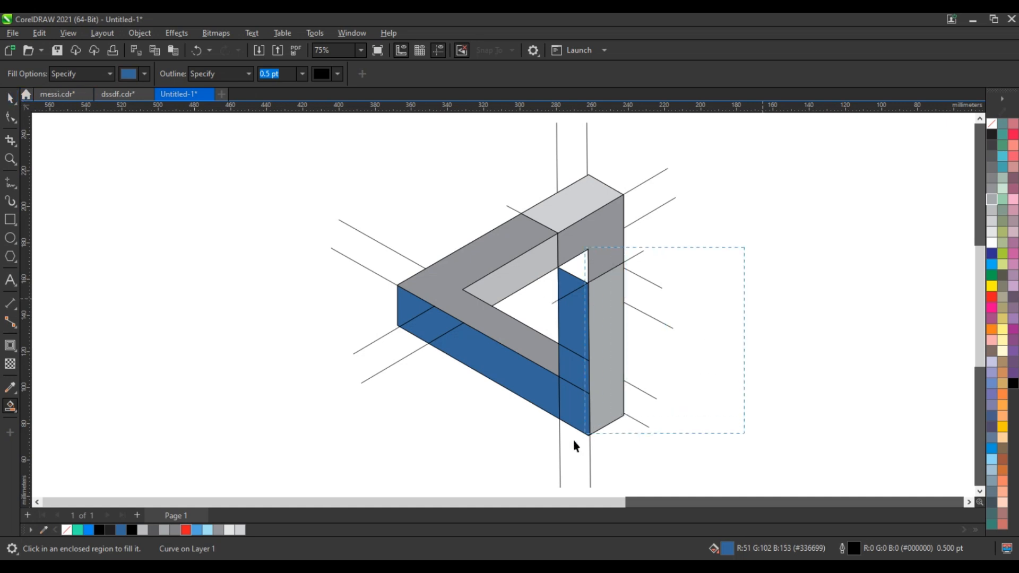
pyautogui.moveTo(573, 441); pyautogui.dragTo(552, 449)
pyautogui.keyDown('shift'); pyautogui.click(442, 335); pyautogui.keyUp('shift')
pyautogui.keyDown('shift'); pyautogui.click(415, 317); pyautogui.keyUp('shift')
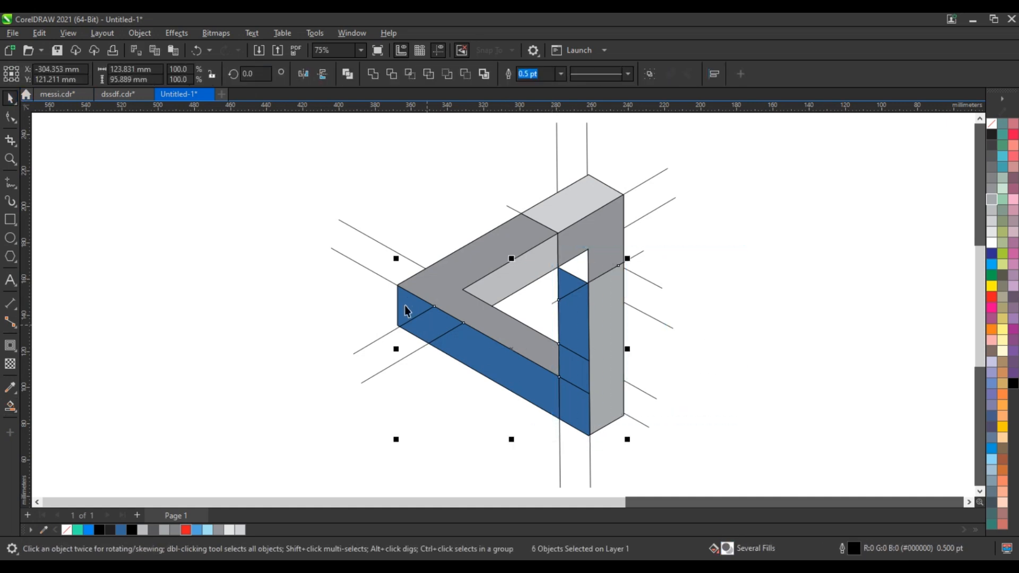
pyautogui.click(373, 77)
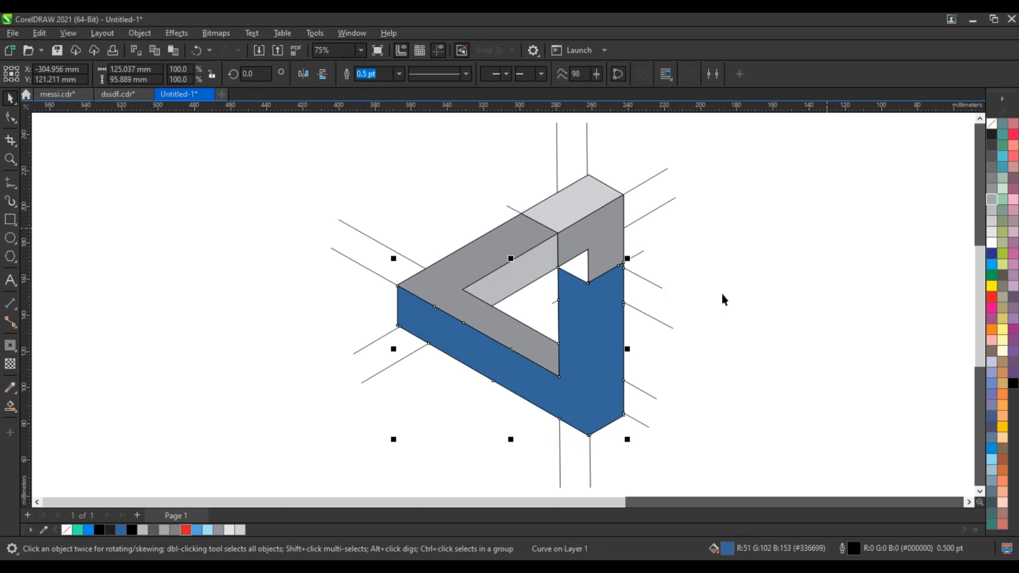
pyautogui.hotkey('ctrl', 'z')
# - Weld the four stacked blue regions of the inner vertical strip into one piece
pyautogui.click(585, 404)
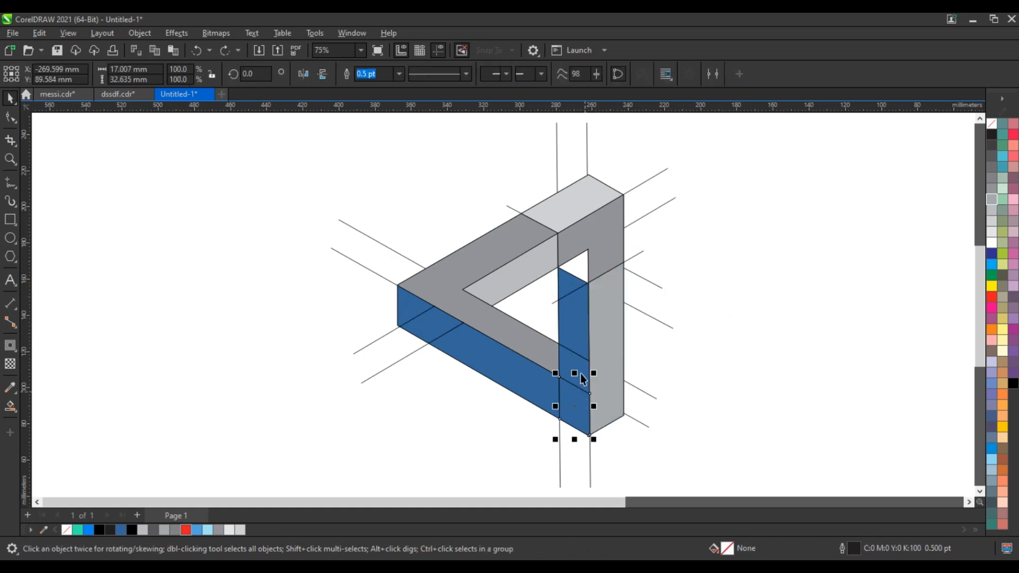
pyautogui.keyDown('shift'); pyautogui.click(581, 374); pyautogui.keyUp('shift')
pyautogui.keyDown('shift'); pyautogui.click(581, 340); pyautogui.keyUp('shift')
pyautogui.keyDown('shift'); pyautogui.click(569, 285); pyautogui.keyUp('shift')
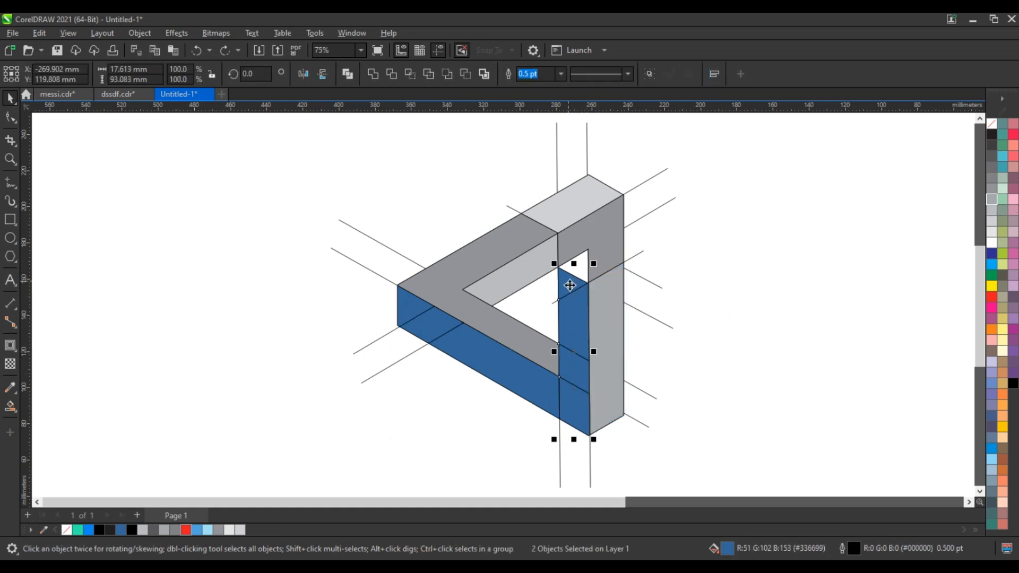
pyautogui.click(374, 75)
pyautogui.click(776, 248)
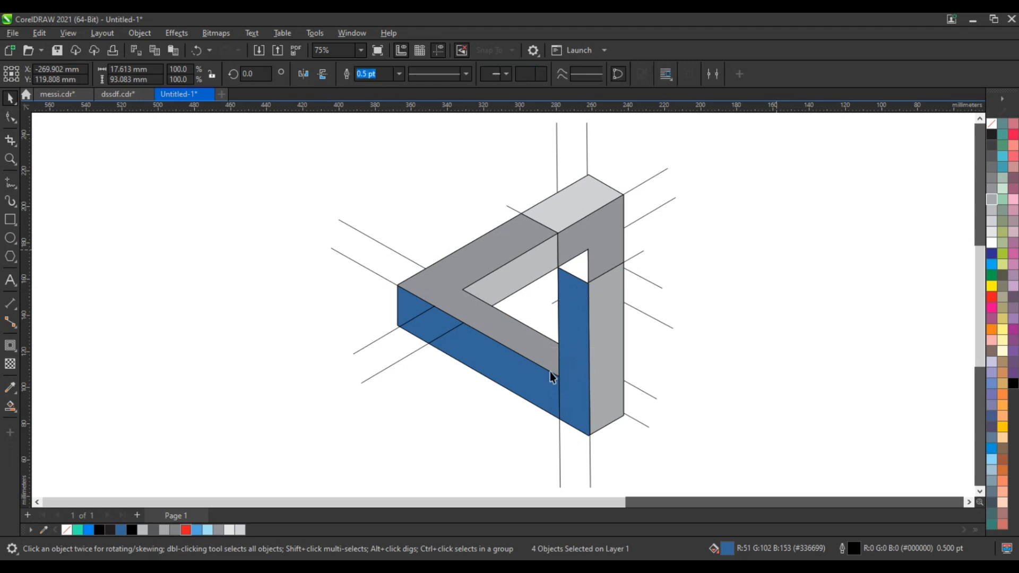
# - Weld the blue regions along the outline's lower sloping side into one piece
pyautogui.click(541, 375)
pyautogui.keyDown('shift'); pyautogui.click(408, 309); pyautogui.keyUp('shift')
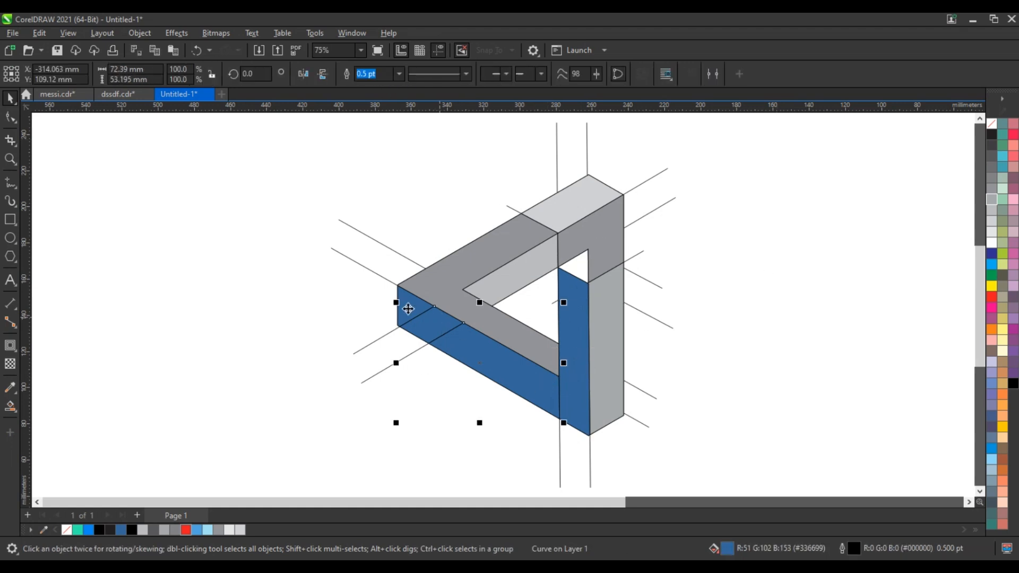
pyautogui.click(374, 74)
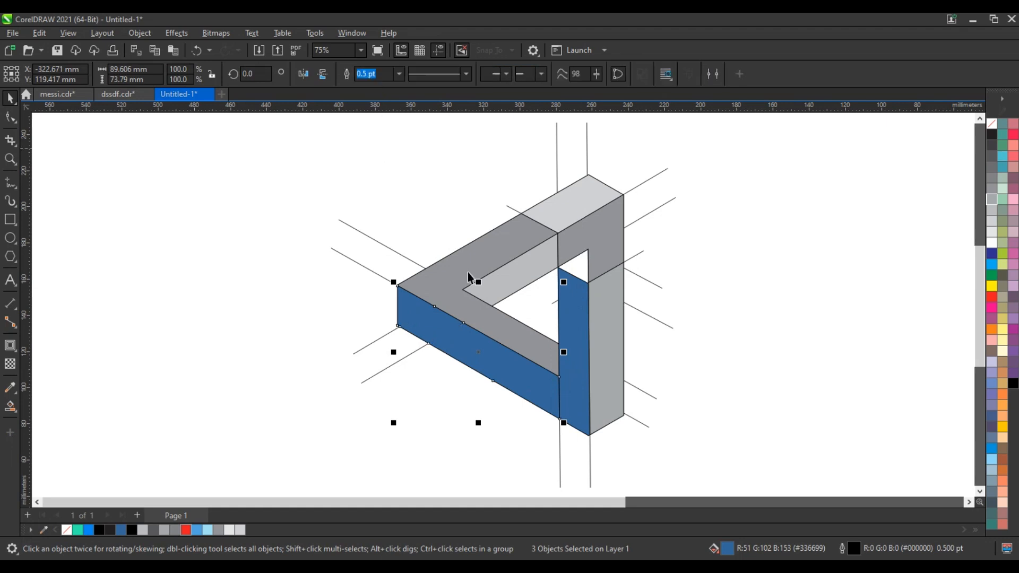
# - Weld the lower sloping piece with the inner vertical strip and colour the result 60% black
pyautogui.keyDown('shift'); pyautogui.click(575, 330); pyautogui.keyUp('shift')
pyautogui.click(374, 75)
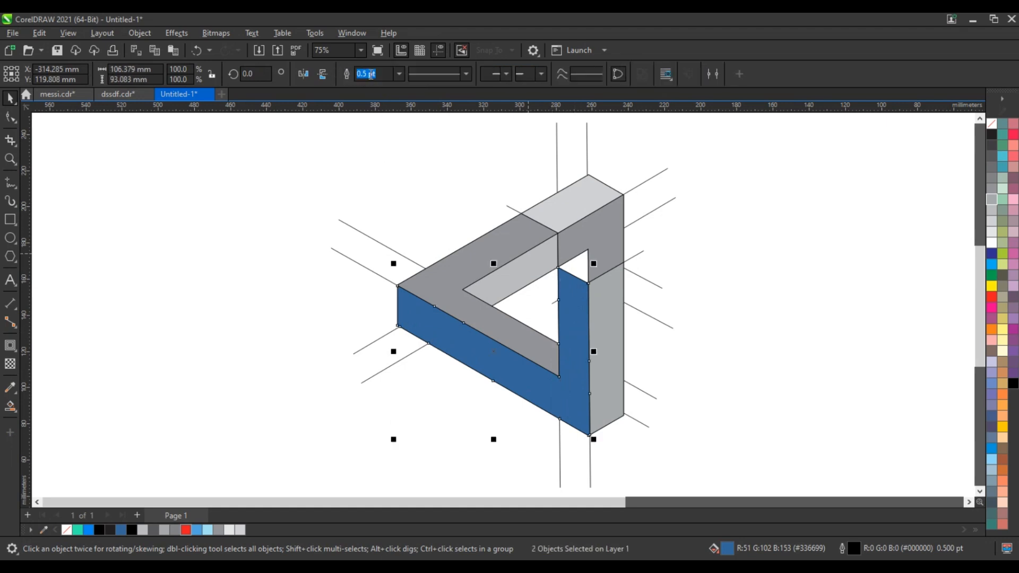
pyautogui.click(991, 178)
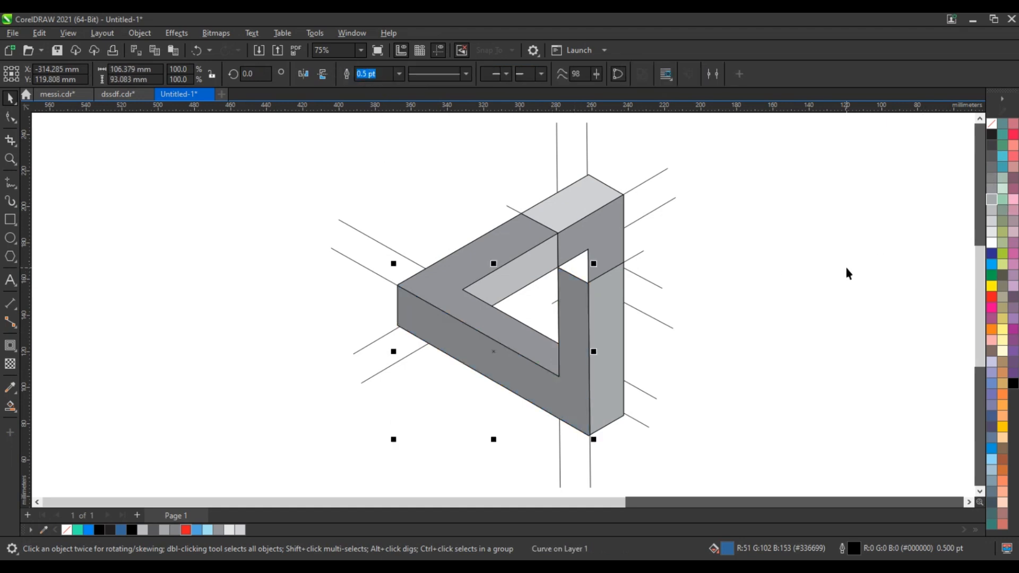
pyautogui.click(845, 264)
# - Smart Fill the small triangular gap under the hook and colour it very dark gray
pyautogui.click(10, 406)
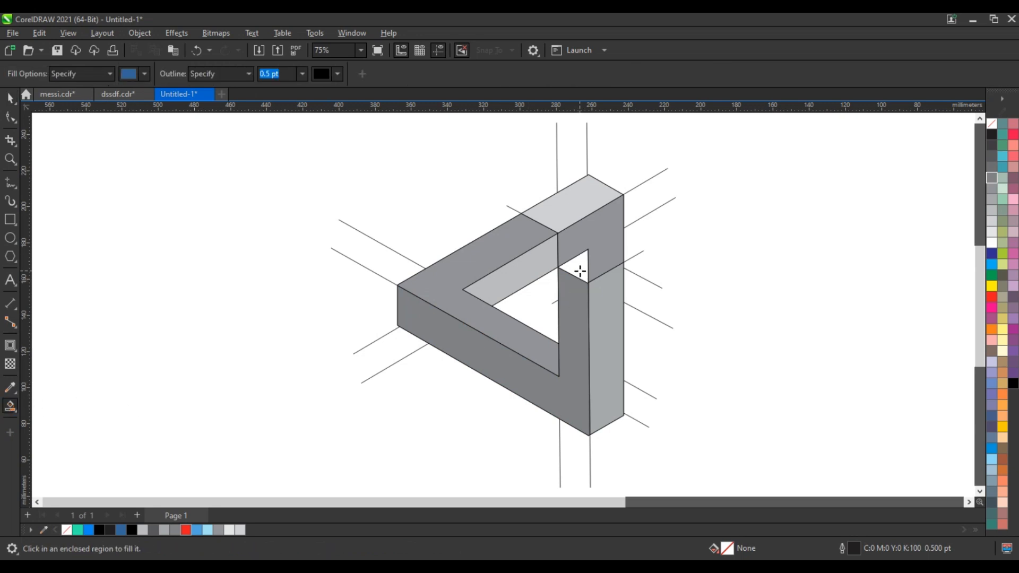
pyautogui.click(575, 269)
pyautogui.press('space')
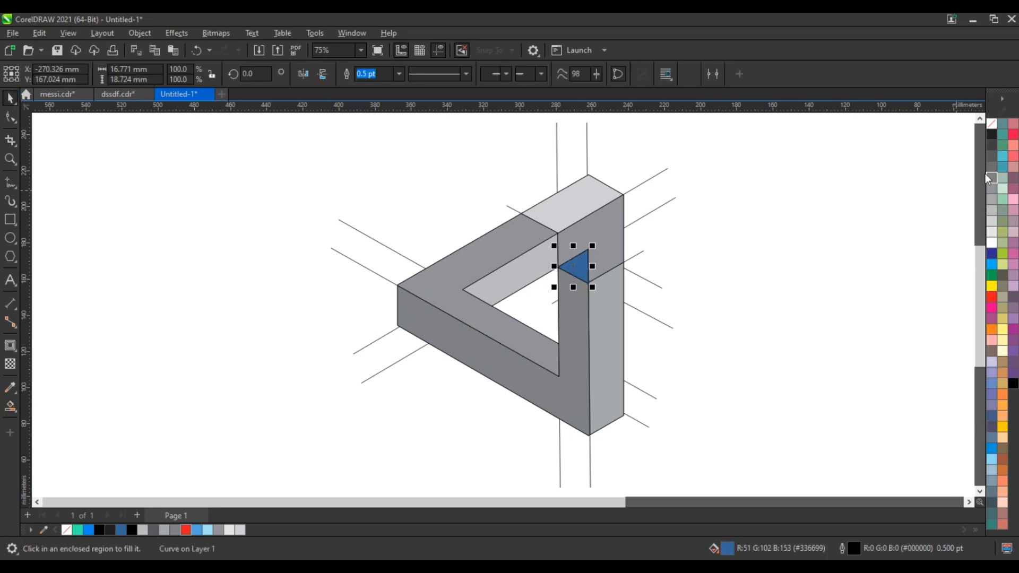
pyautogui.click(991, 146)
pyautogui.click(793, 247)
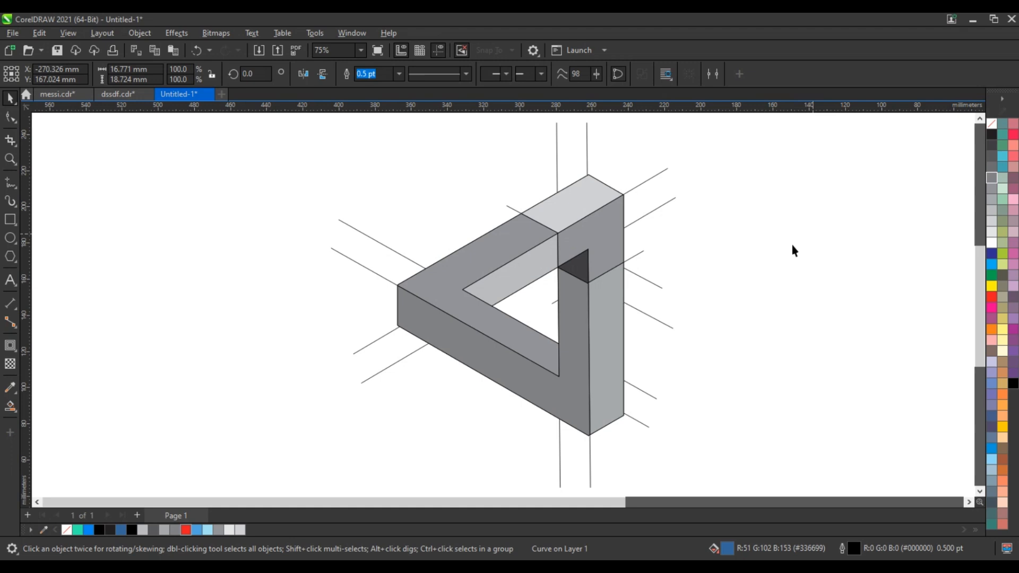
# - Delete the construction lines extending around the shaded triangle
pyautogui.click(646, 281)
pyautogui.press('Delete')
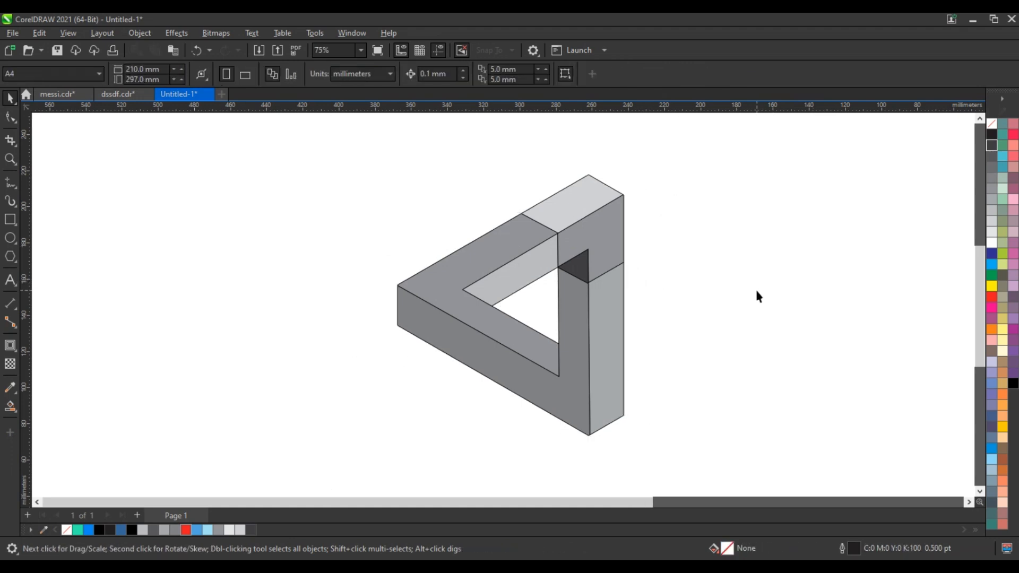
# - Recolour the V-shaped band on the triangle's left side bright blue (#048AF2)
pyautogui.click(582, 392)
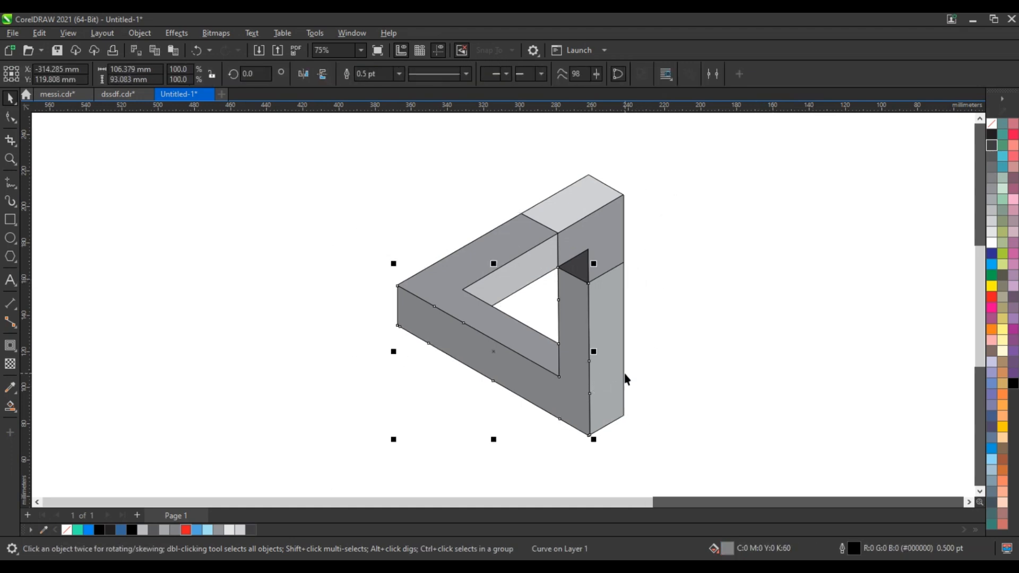
pyautogui.click(486, 327)
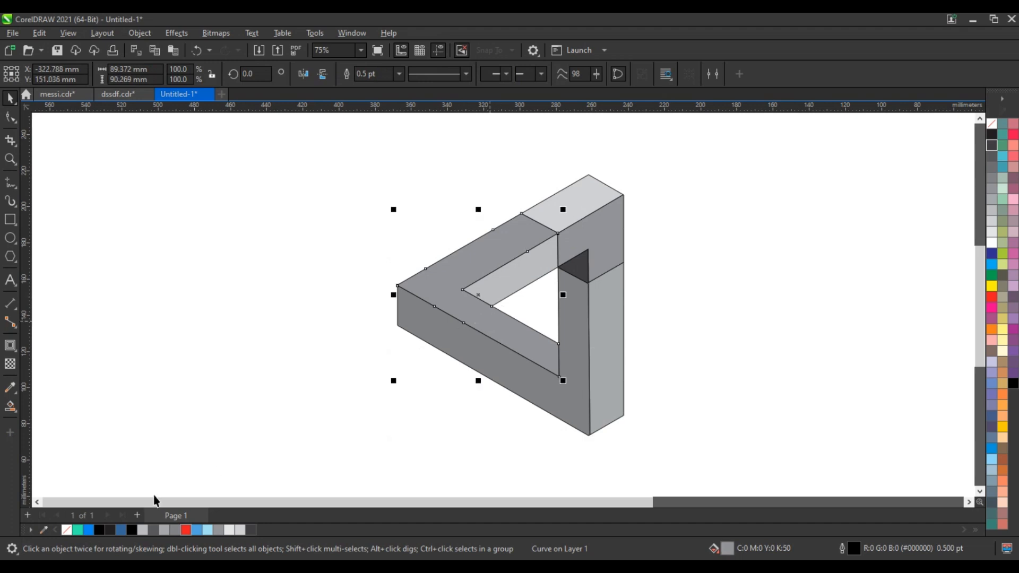
pyautogui.click(89, 529)
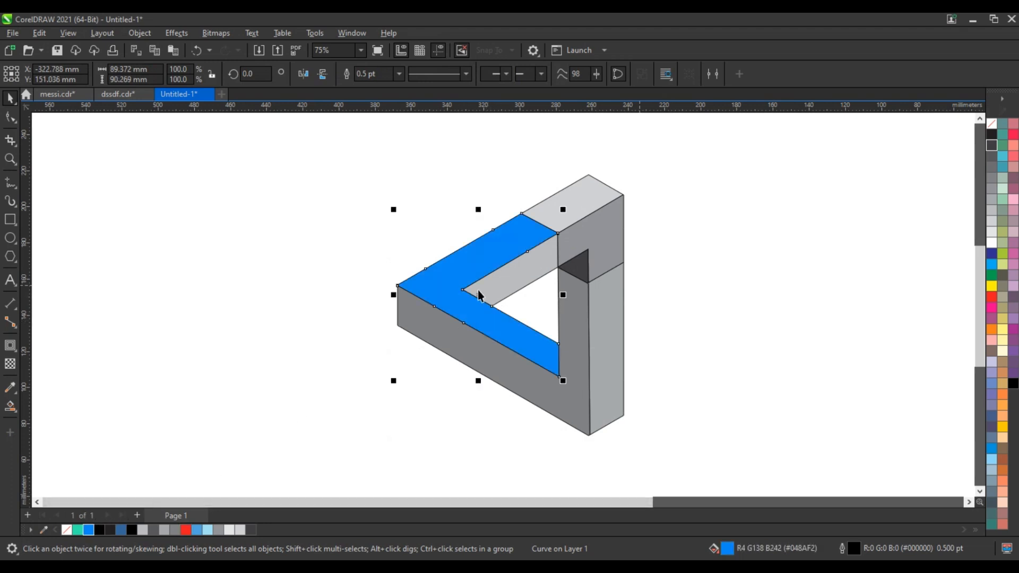
# - Give the bright blue band an elliptical fountain fill from light blue at its inner corner to bright blue outward
pyautogui.press('g')
pyautogui.moveTo(454, 276); pyautogui.dragTo(552, 314)
pyautogui.click(248, 74)
pyautogui.moveTo(498, 277); pyautogui.dragTo(472, 292)
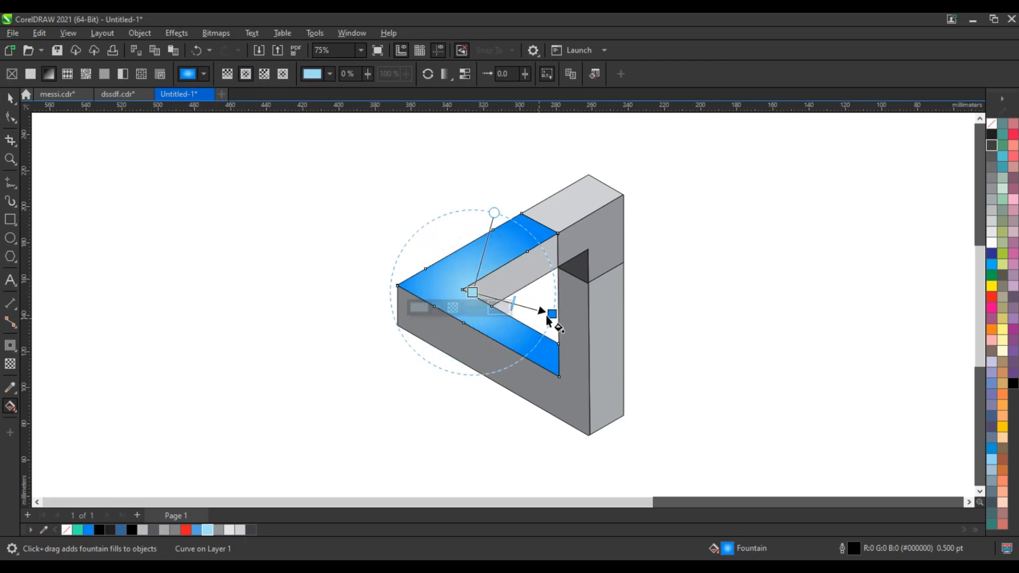
# - Shrink the V-shaped band's elliptical fountain fill slightly and shift its light blue centre closer to the inner corner
pyautogui.moveTo(552, 314); pyautogui.dragTo(530, 304)
pyautogui.moveTo(472, 293); pyautogui.dragTo(479, 290)
pyautogui.click(12, 102)
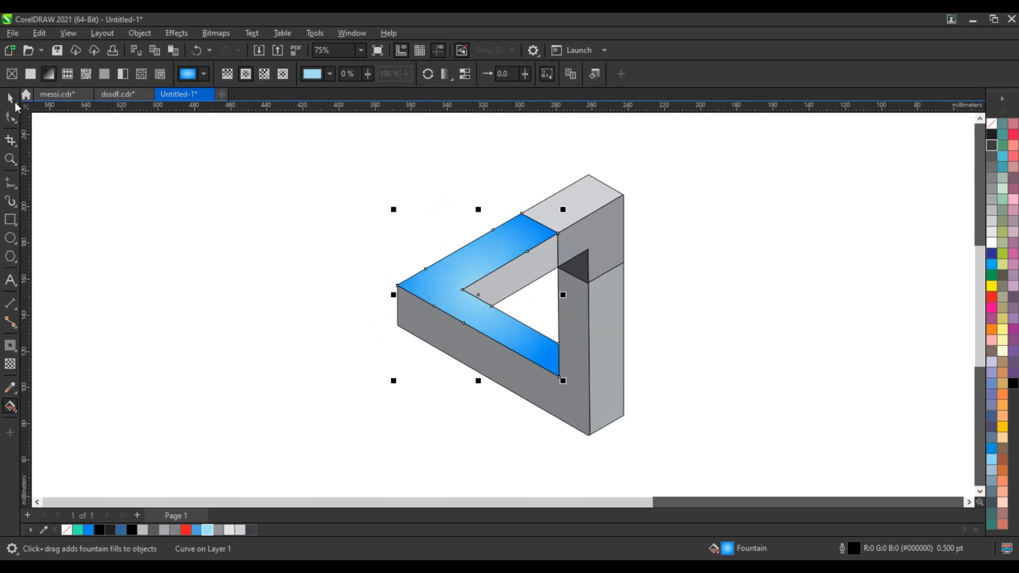
# - Copy only the fill property from the blue V-shaped band to the gray band along the triangle's lower and inner right sides
pyautogui.click(545, 380)
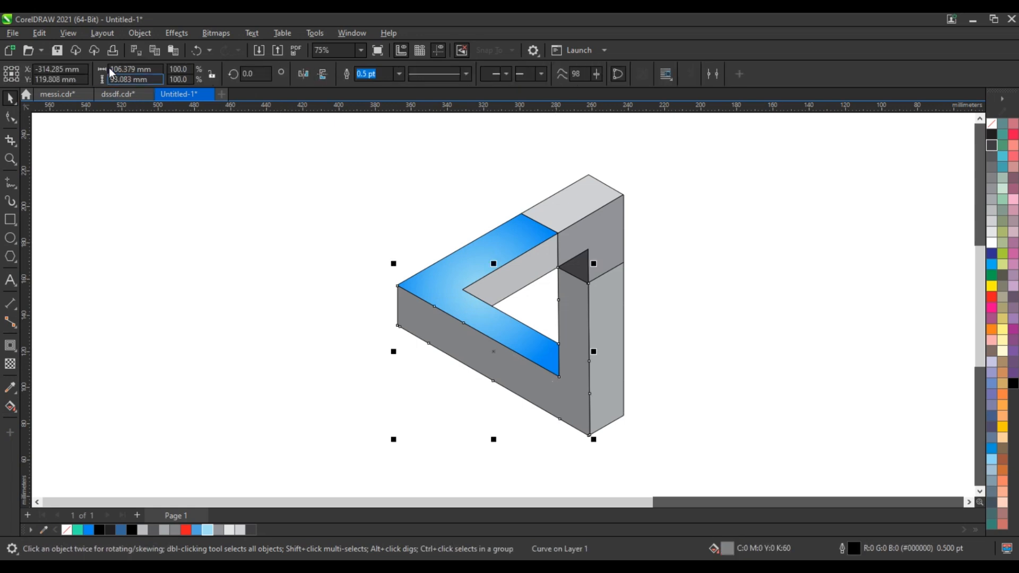
pyautogui.click(48, 32)
pyautogui.click(70, 123)
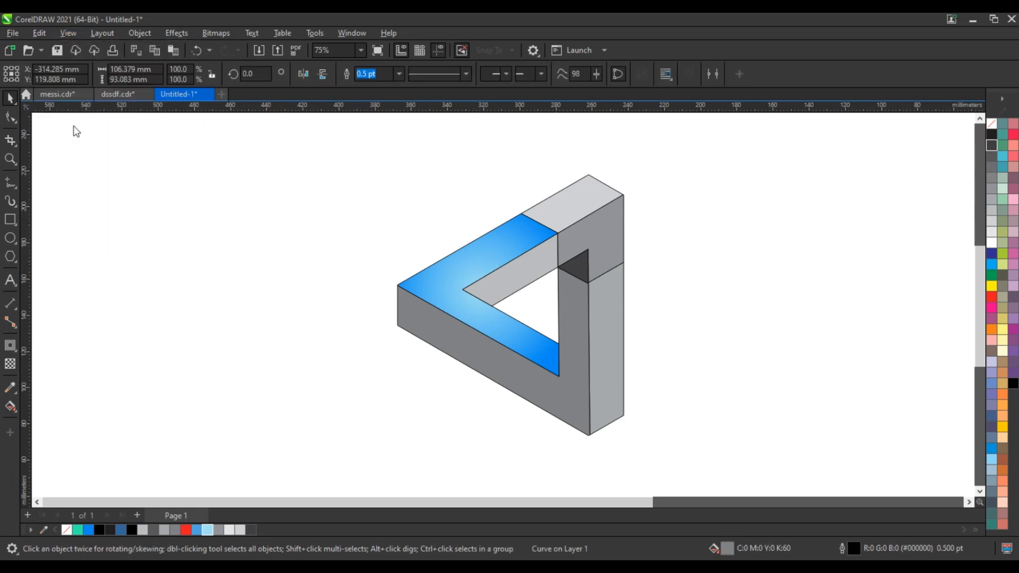
pyautogui.moveTo(484, 228); pyautogui.dragTo(791, 212)
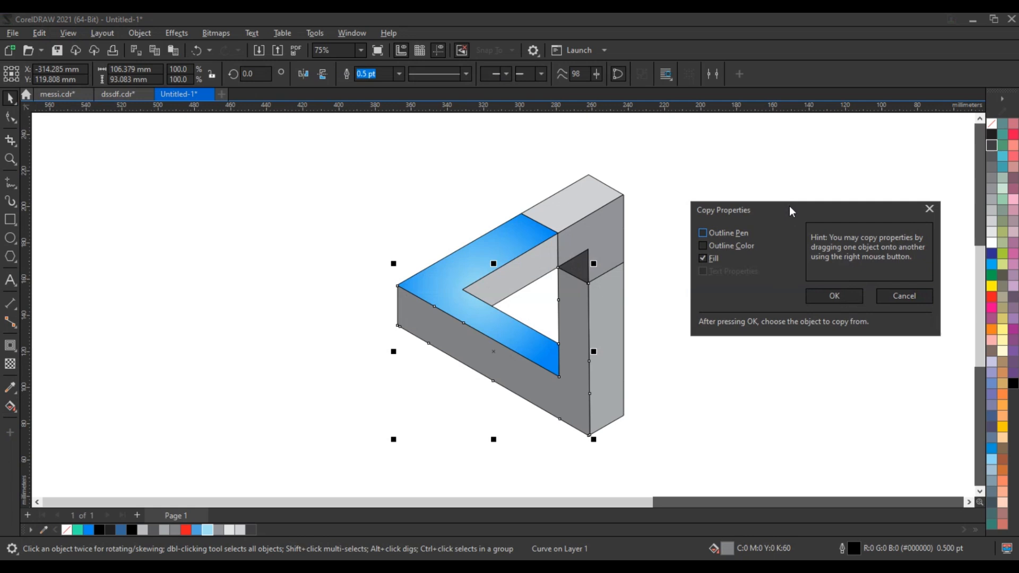
pyautogui.click(817, 300)
pyautogui.click(531, 346)
pyautogui.click(735, 356)
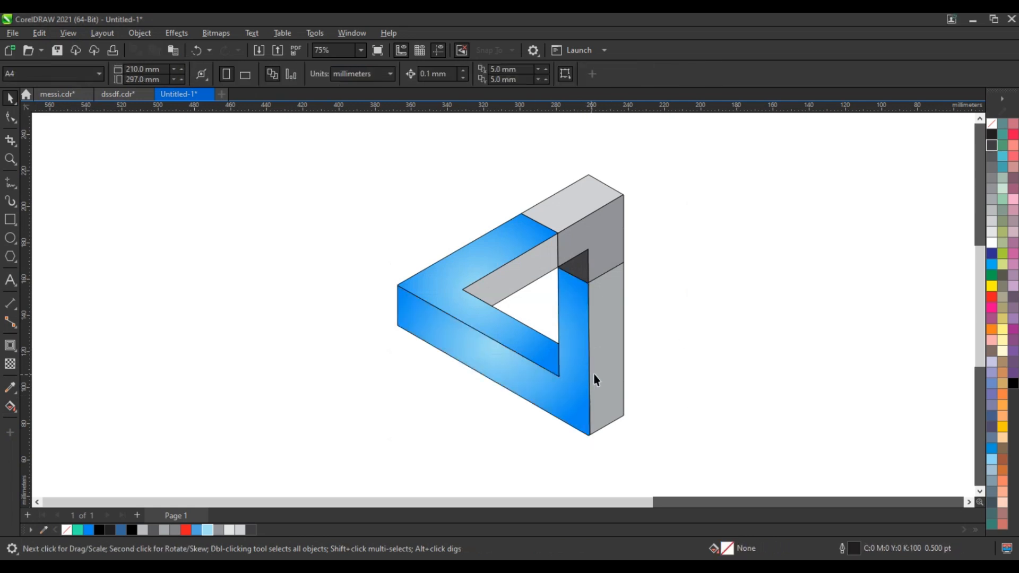
# - Copy the blue gradient fill to the gray vertical face on the triangle's outer right side
pyautogui.click(602, 370)
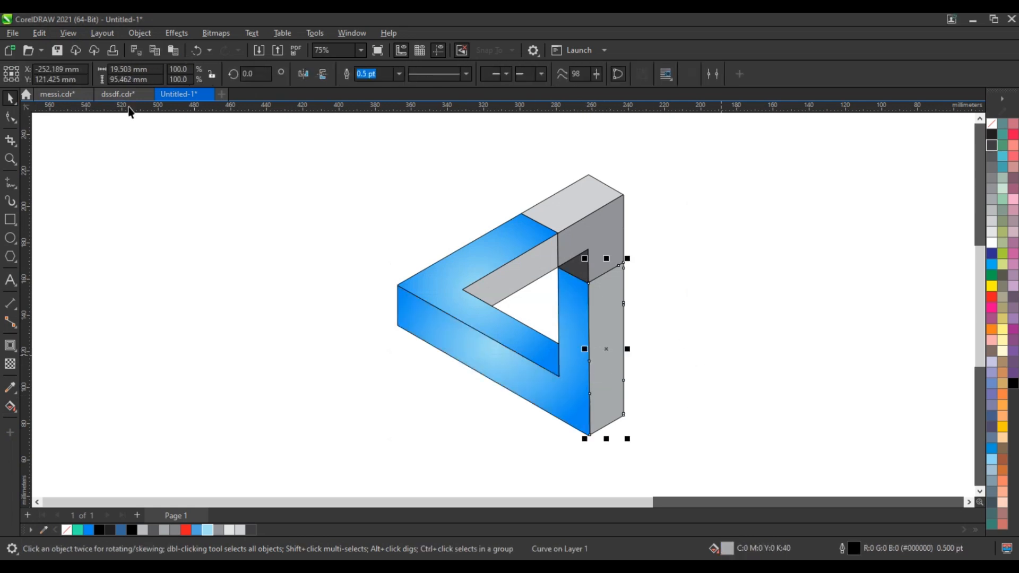
pyautogui.click(39, 33)
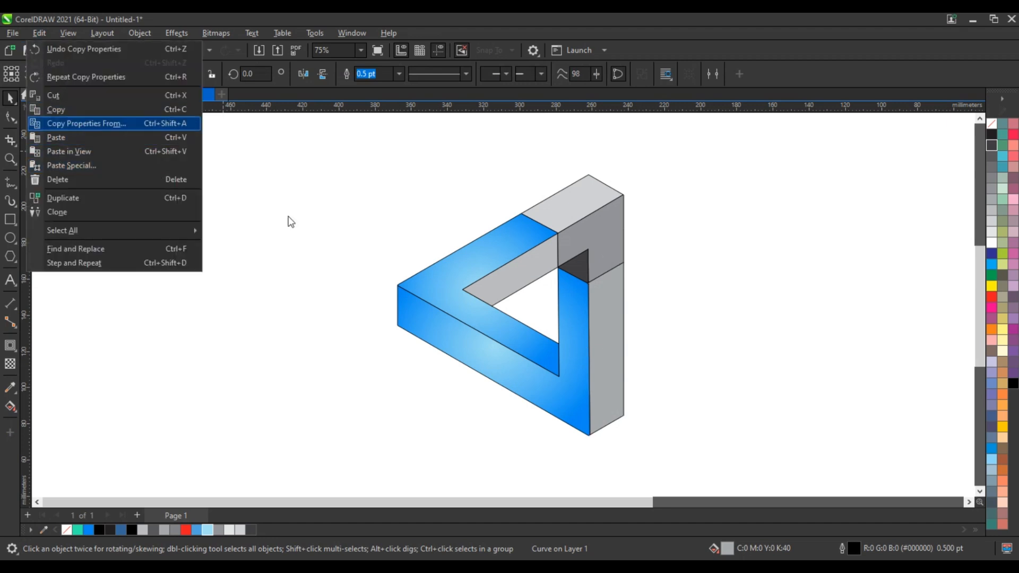
pyautogui.click(528, 314)
pyautogui.click(571, 373)
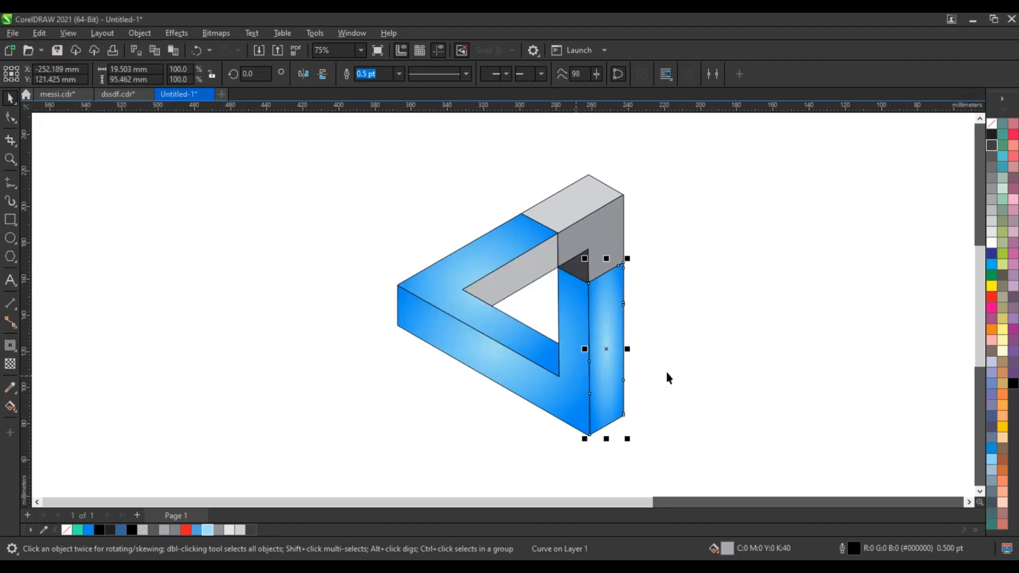
# - Reposition the outer right face's elliptical fountain fill so its light blue centre sits on the inner vertical edge
pyautogui.press('g')
pyautogui.moveTo(655, 335); pyautogui.dragTo(726, 350)
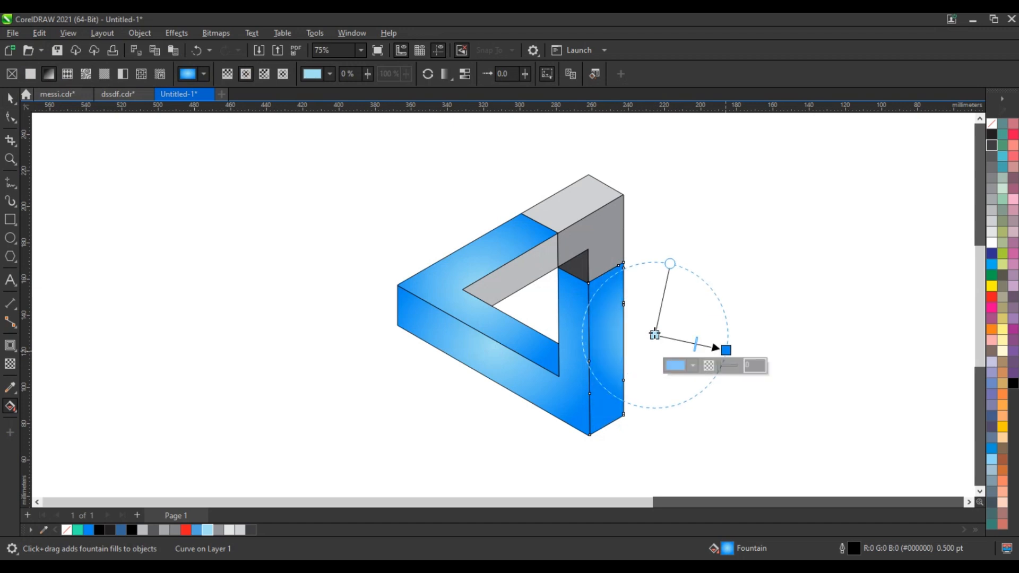
pyautogui.moveTo(655, 334)
pyautogui.mouseDown()
pyautogui.moveTo(622, 340)
pyautogui.moveTo(646, 352)
pyautogui.mouseUp()
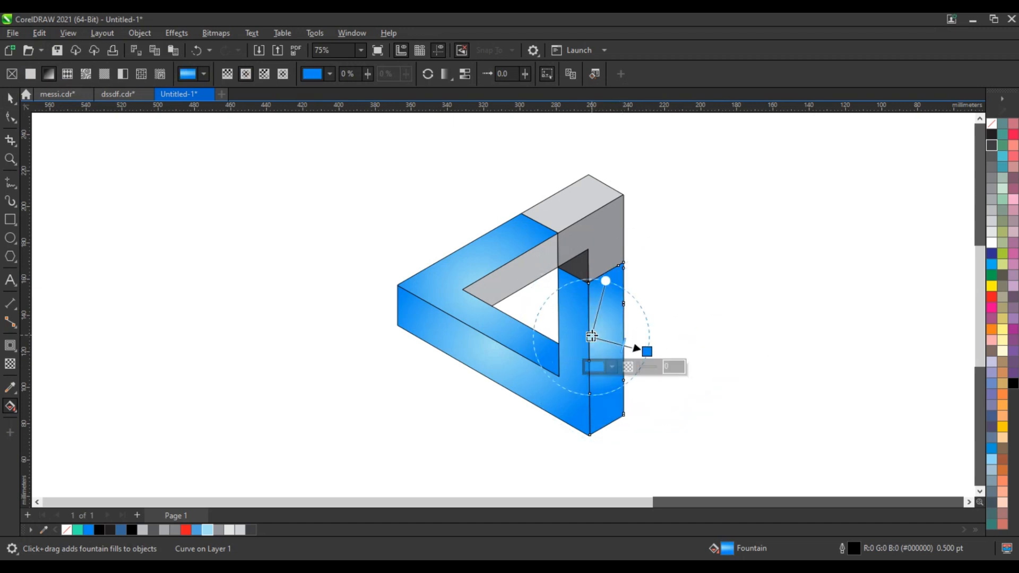
pyautogui.moveTo(591, 336); pyautogui.dragTo(588, 333)
pyautogui.moveTo(647, 351); pyautogui.dragTo(671, 365)
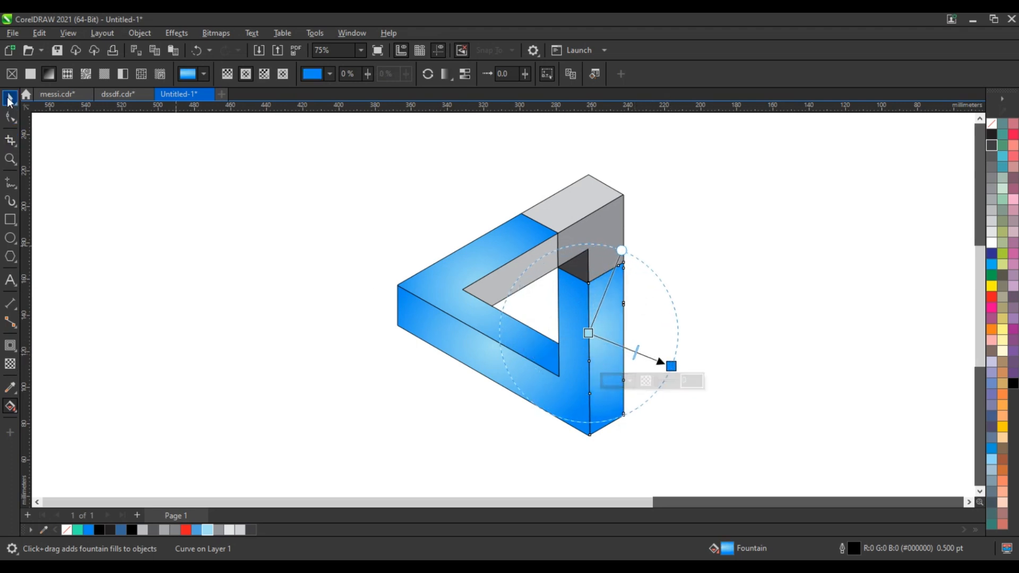
pyautogui.click(10, 99)
# - Copy the blue gradient fill to the gray strip inside the triangle's upper-left arm
pyautogui.click(533, 278)
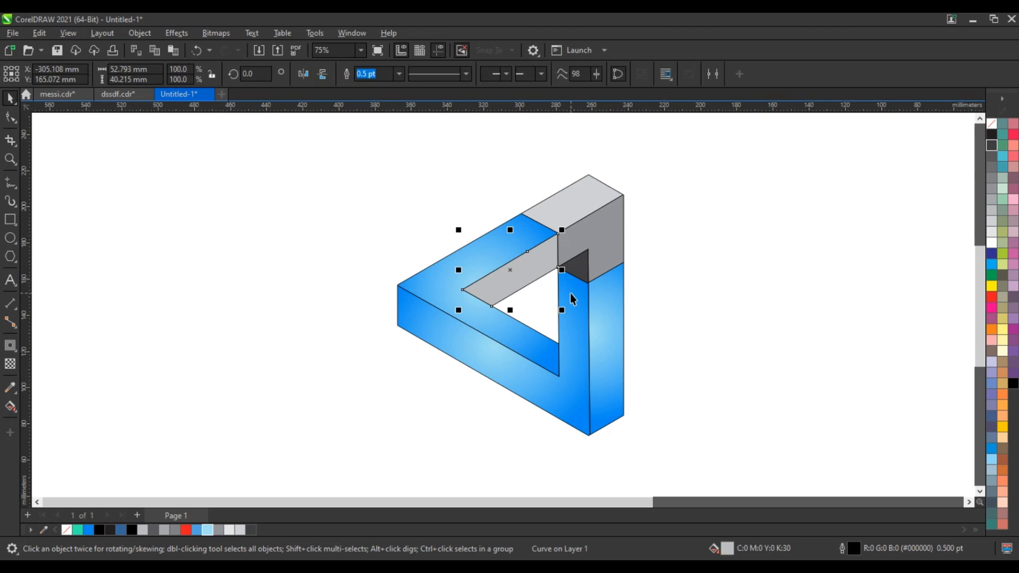
pyautogui.hotkey('ctrl', 'shift', 'a')
pyautogui.click(529, 314)
pyautogui.click(525, 339)
pyautogui.click(722, 283)
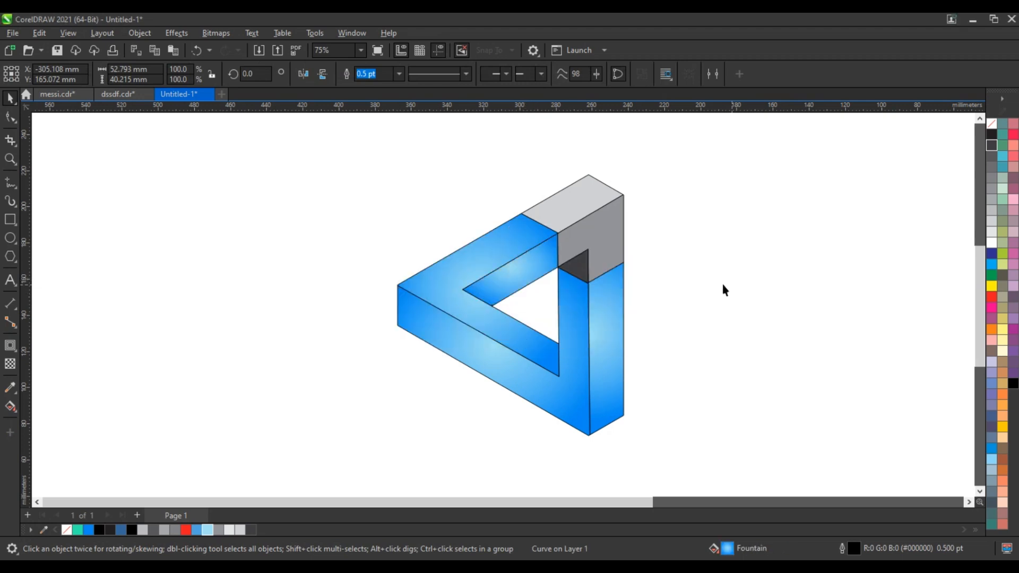
# - Adjust the inner strip's elliptical fountain fill to centre the light blue on the strip's lower edge and fade to bright blue
pyautogui.click(522, 281)
pyautogui.press('g')
pyautogui.moveTo(516, 287); pyautogui.dragTo(540, 333)
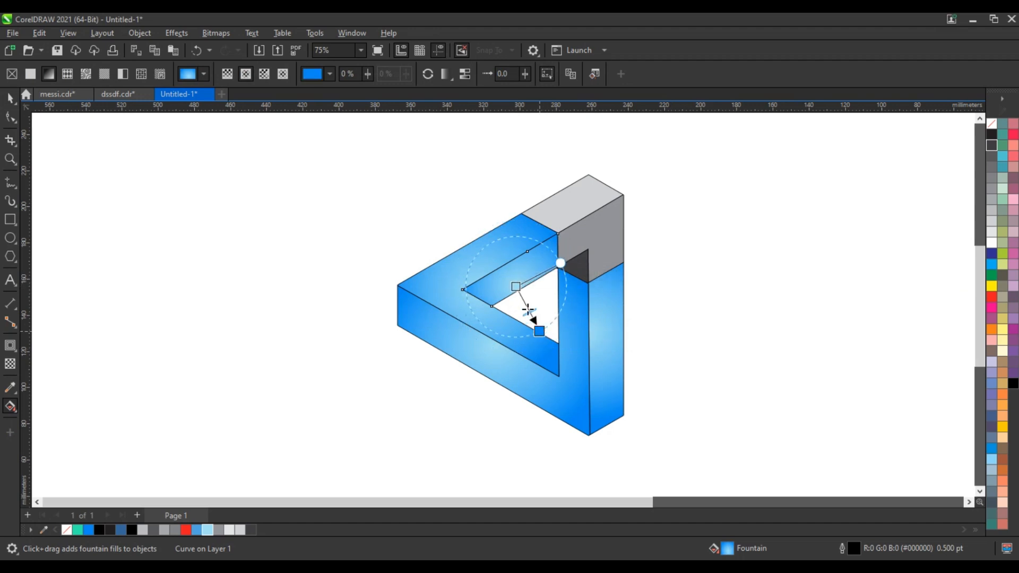
pyautogui.moveTo(516, 288); pyautogui.dragTo(514, 279)
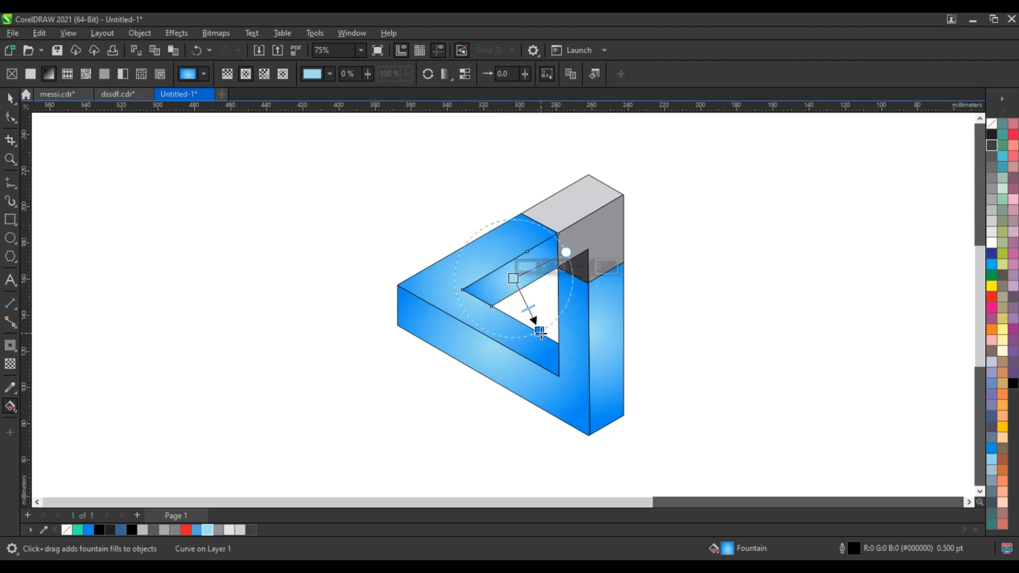
pyautogui.moveTo(540, 331); pyautogui.dragTo(536, 327)
pyautogui.click(8, 99)
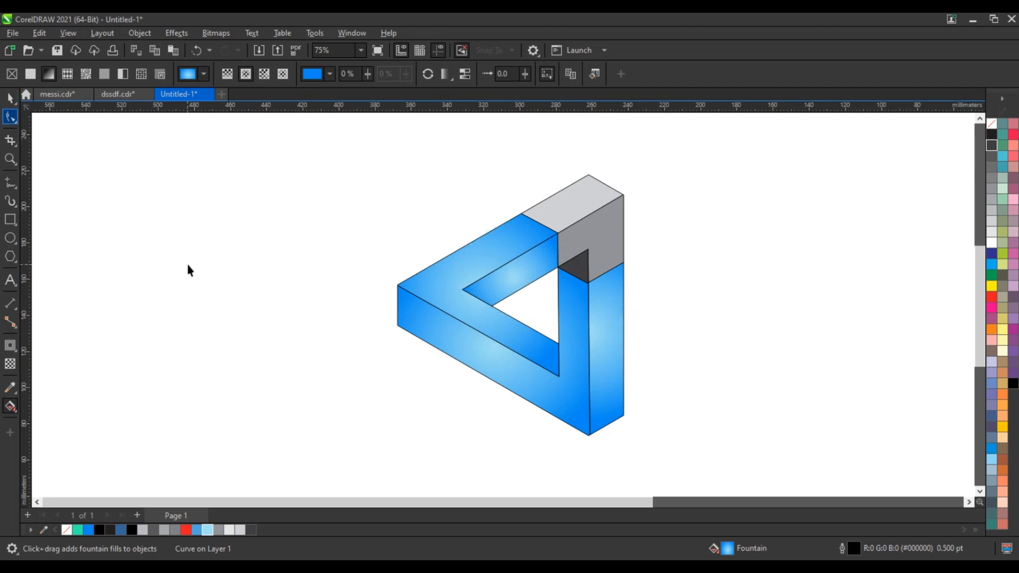
pyautogui.click(190, 271)
# - Fill the two gray faces of the top corner red, tinting the front face darker with black
pyautogui.click(572, 202)
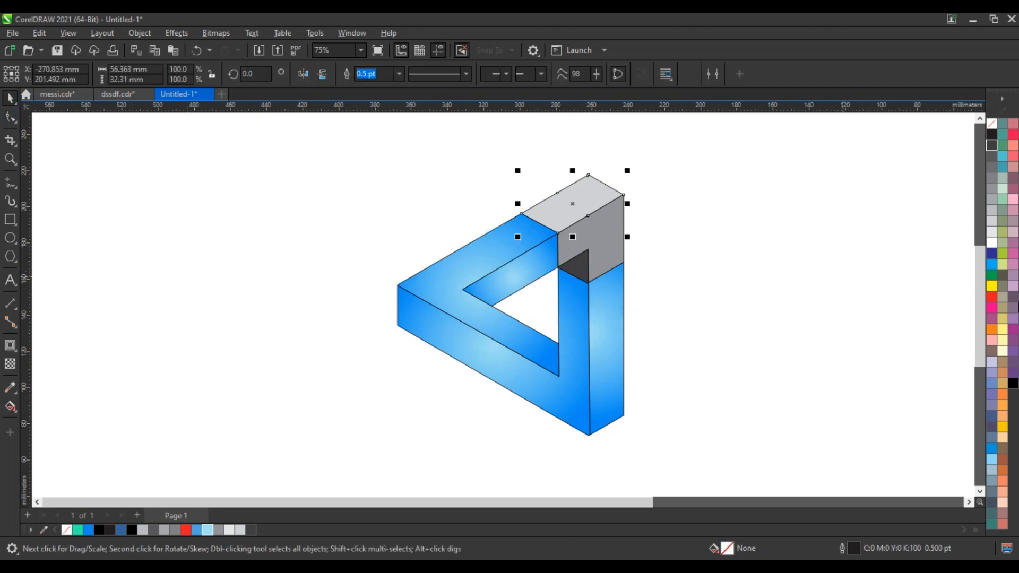
pyautogui.click(992, 296)
pyautogui.click(623, 249)
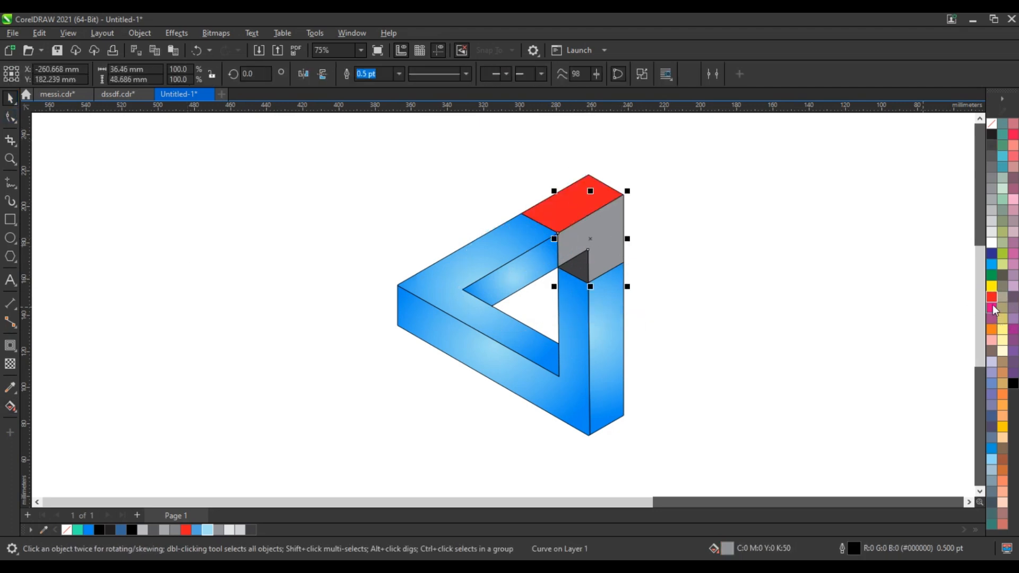
pyautogui.click(992, 297)
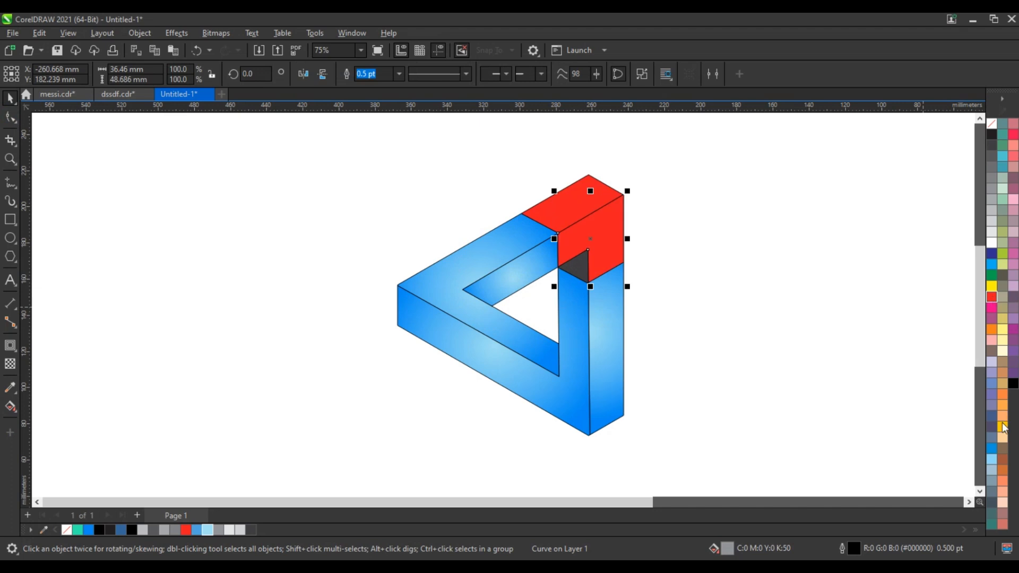
pyautogui.keyDown('ctrl'); pyautogui.click(1013, 384); pyautogui.keyUp('ctrl')
# - Fill the small dark triangle under the hook red and darken it with a black tint
pyautogui.click(585, 271)
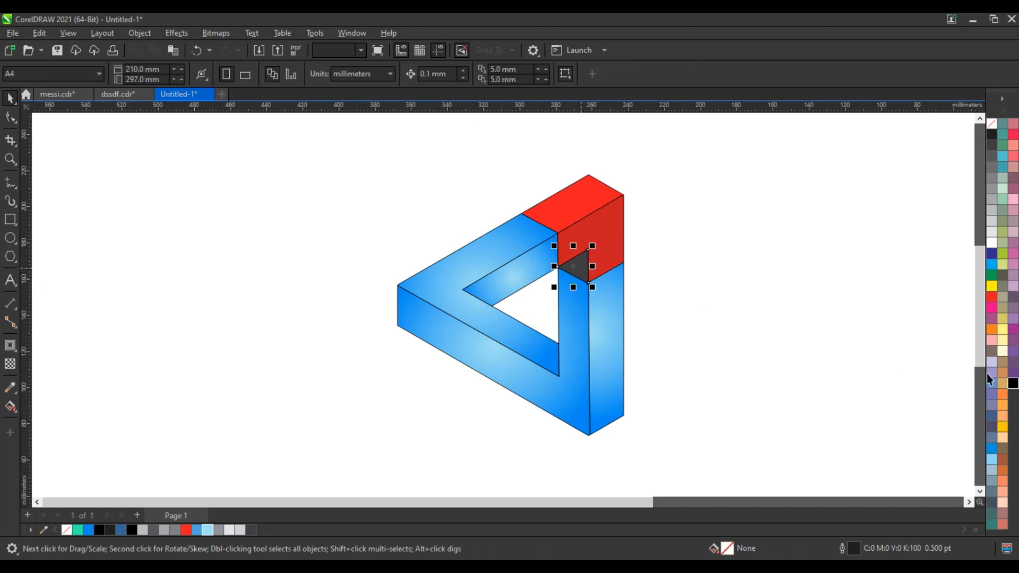
pyautogui.click(992, 297)
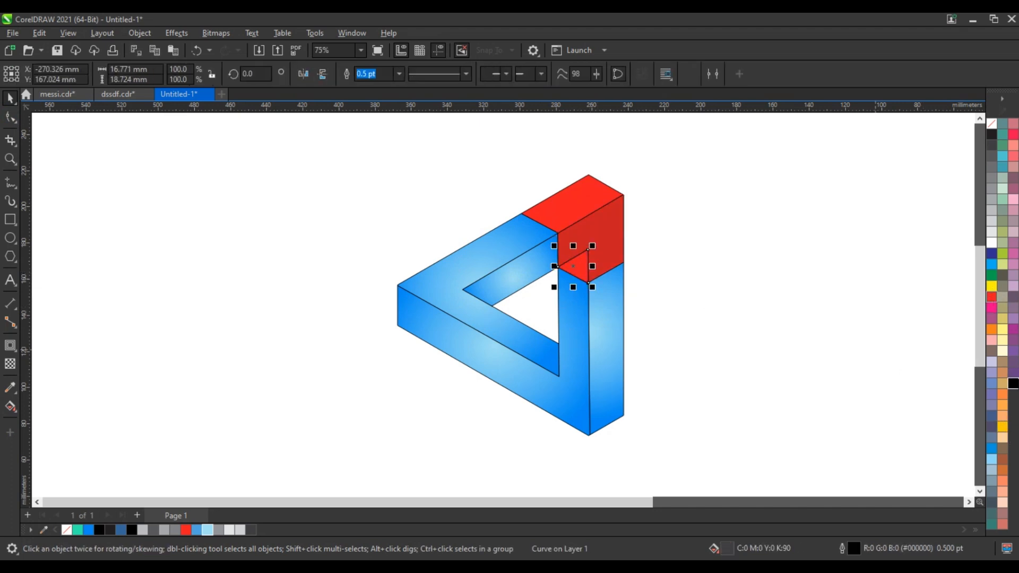
pyautogui.keyDown('ctrl'); pyautogui.click(1013, 384); pyautogui.keyUp('ctrl')
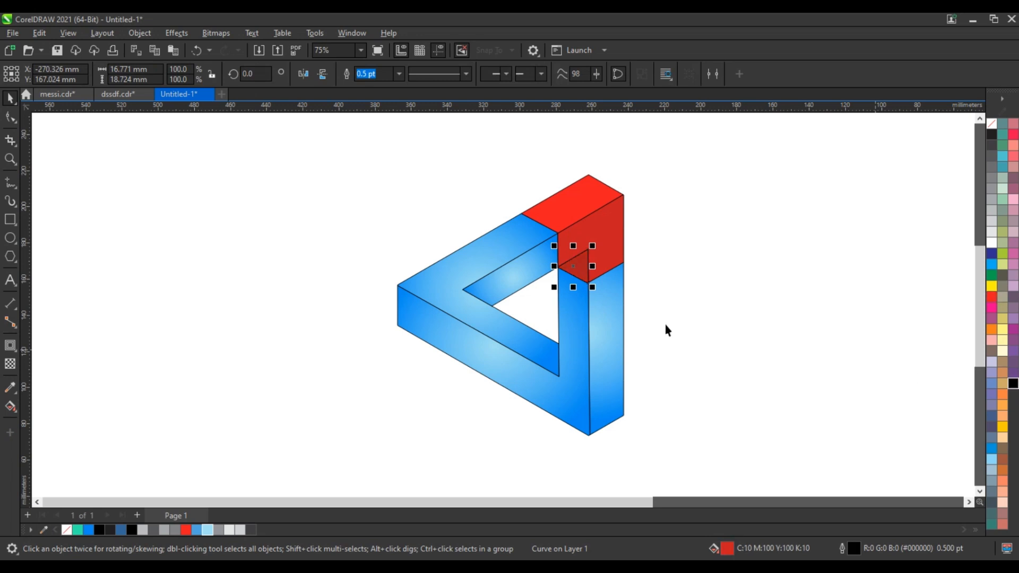
# - Remove the outline from all seven shapes of the triangle
pyautogui.moveTo(321, 162); pyautogui.dragTo(603, 389)
pyautogui.moveTo(678, 444); pyautogui.dragTo(678, 446)
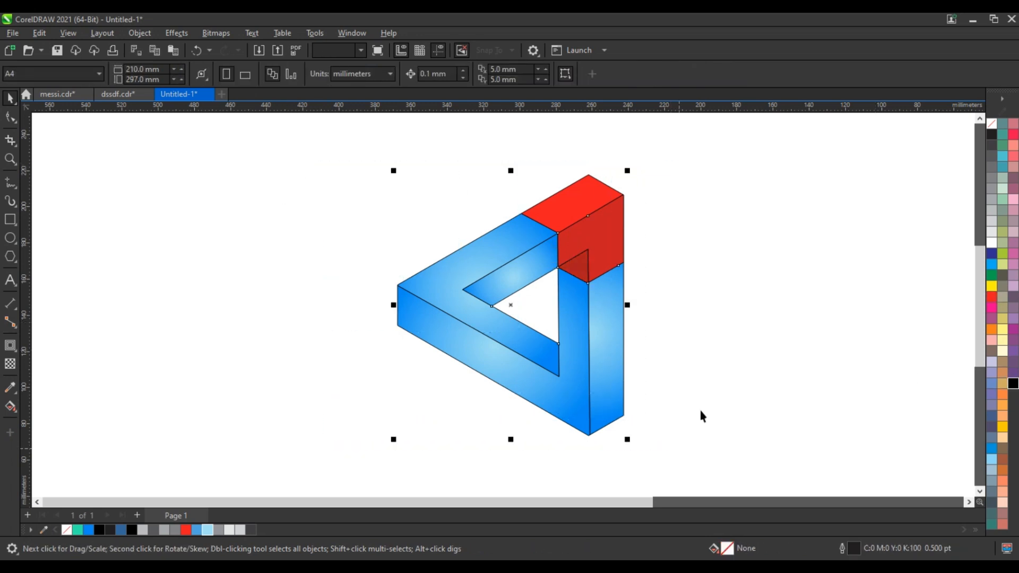
pyautogui.rightClick(990, 125)
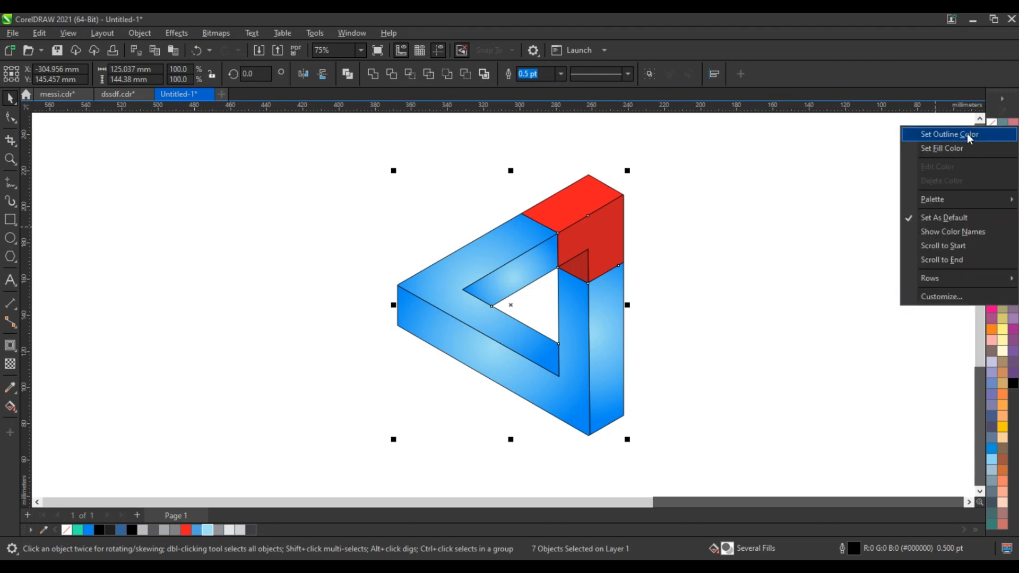
pyautogui.click(967, 132)
pyautogui.click(727, 205)
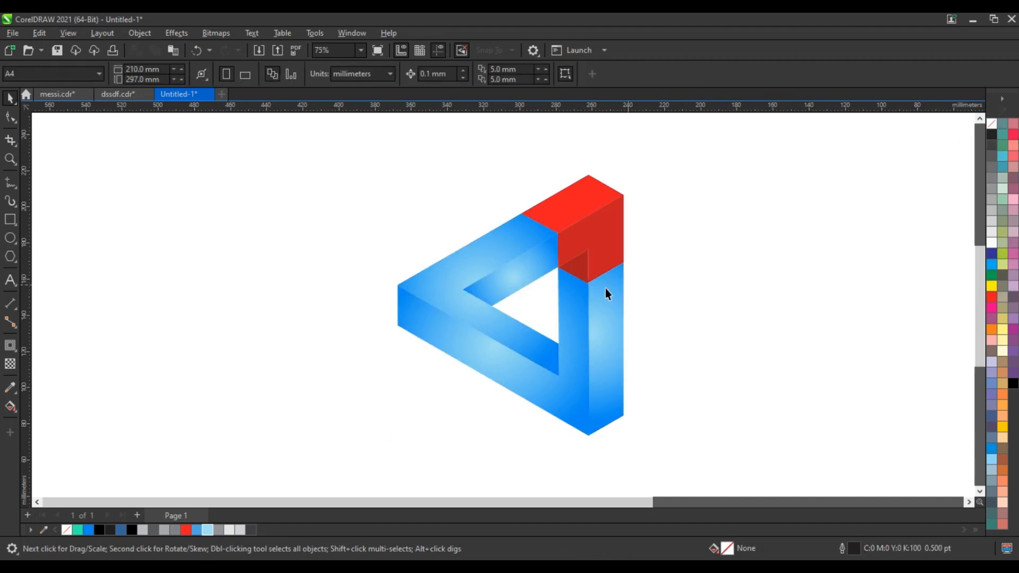
# - Mix more black into the small triangle under the hook to make it a deep dark red
pyautogui.keyDown('ctrl'); pyautogui.click(1011, 384); pyautogui.keyUp('ctrl')
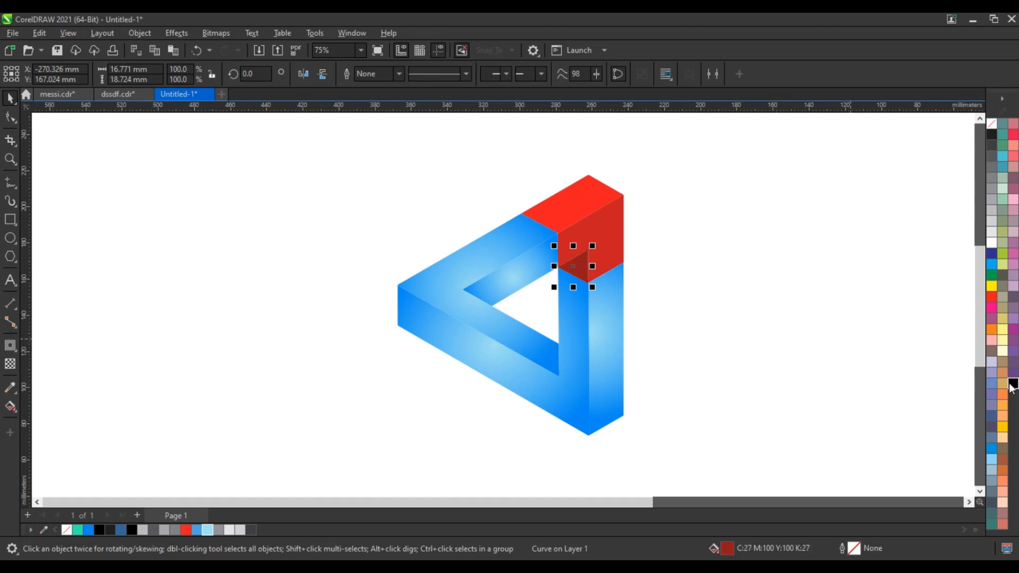
pyautogui.click(618, 239)
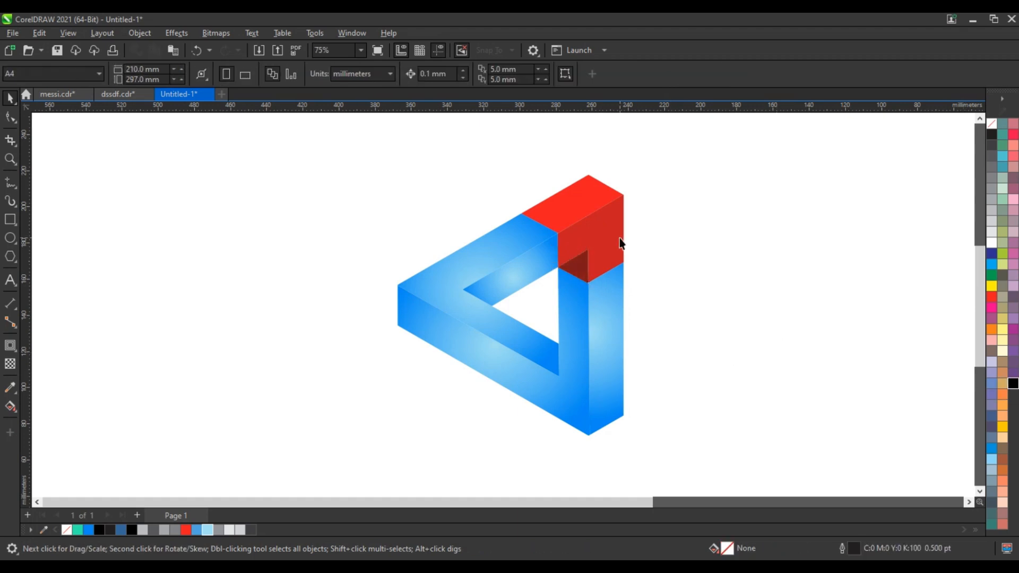
pyautogui.click(737, 295)
# - Move the inner strip's elliptical fountain fill up so its light blue centre lies above the strip's upper edge
pyautogui.scroll(-2, 737, 295)
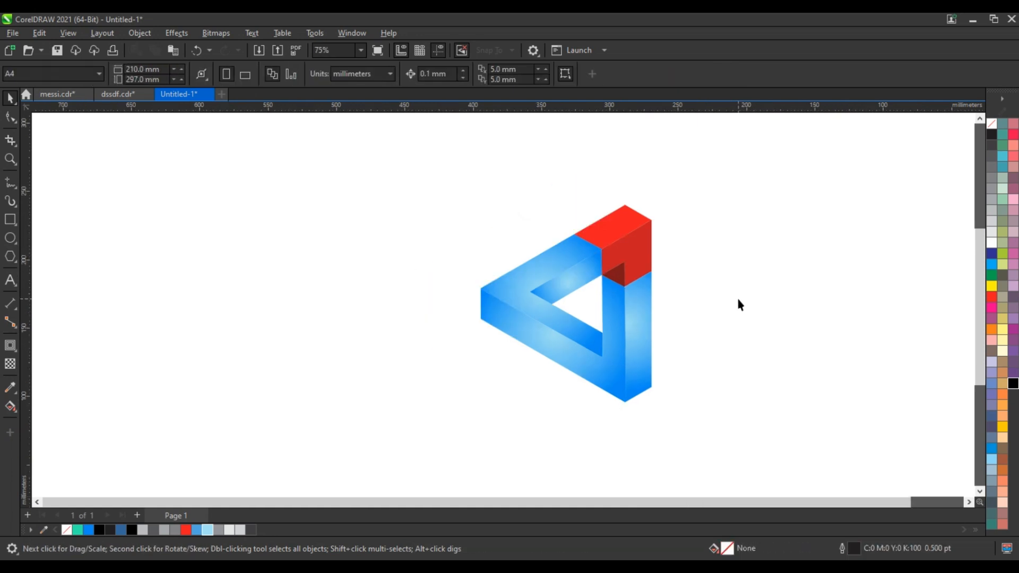
pyautogui.moveTo(712, 405); pyautogui.dragTo(712, 404)
pyautogui.hotkey('shift', 'F2')
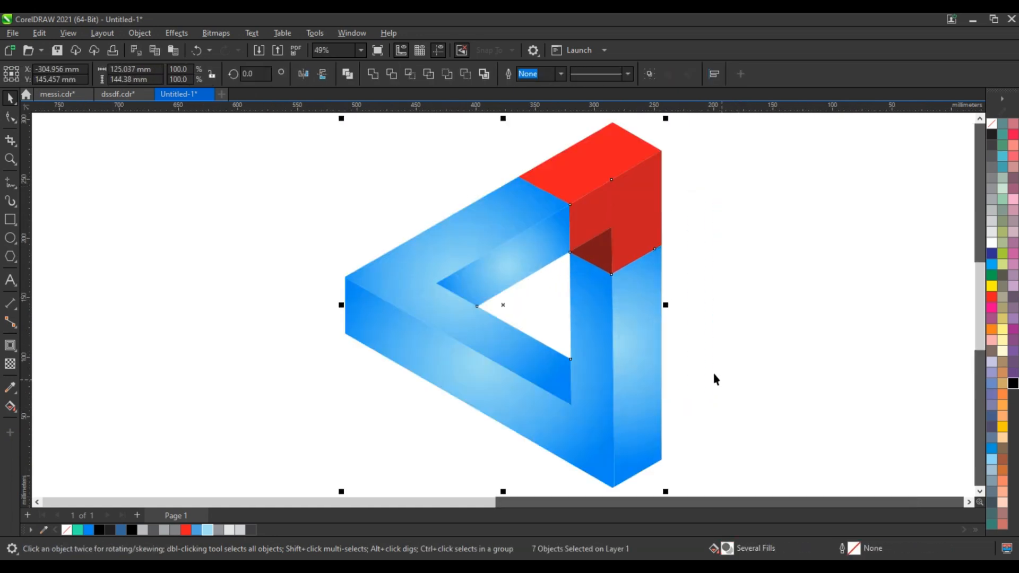
pyautogui.click(709, 366)
pyautogui.click(516, 263)
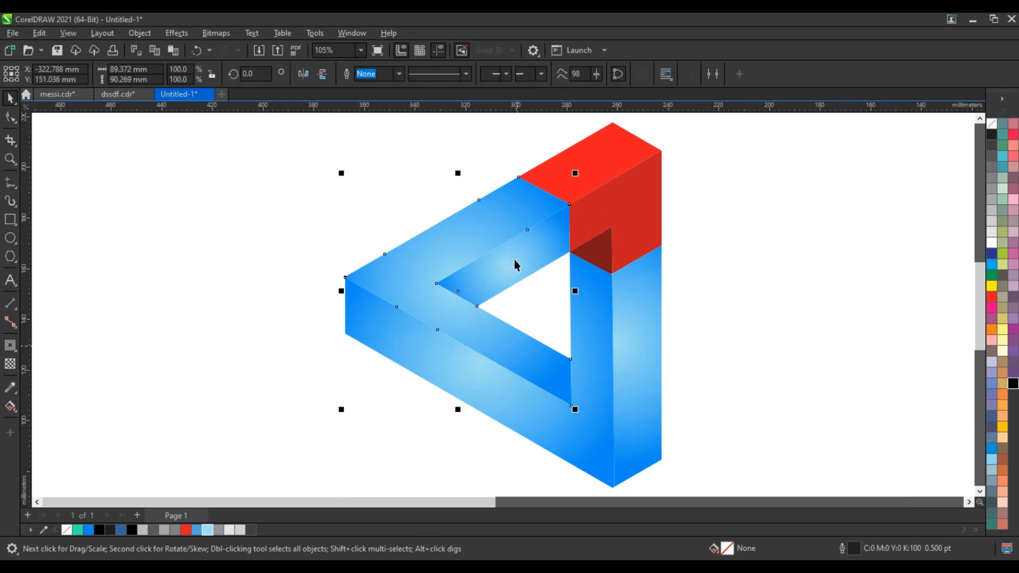
pyautogui.press('g')
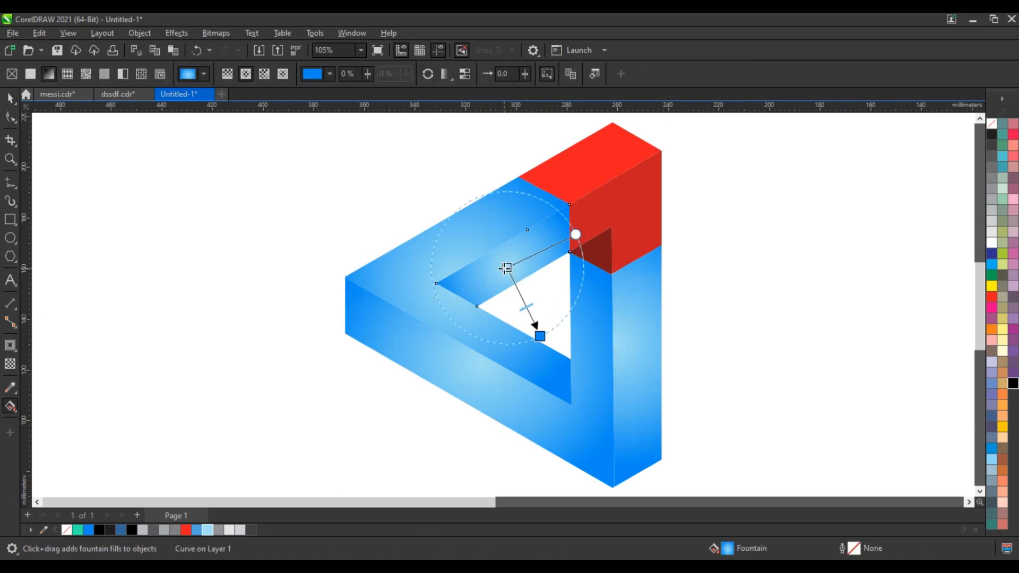
pyautogui.moveTo(548, 332); pyautogui.dragTo(525, 306)
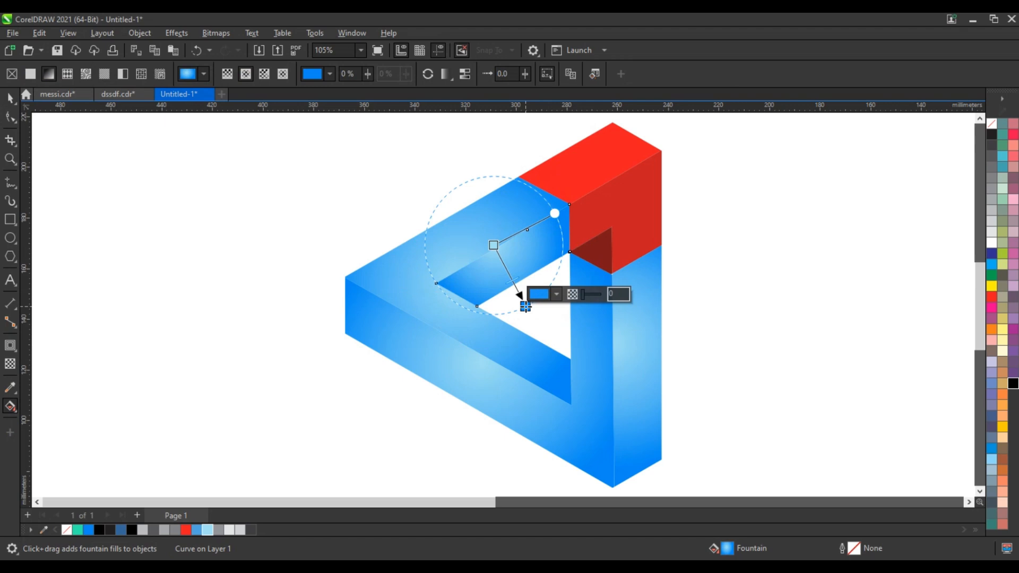
pyautogui.click(493, 245)
pyautogui.moveTo(492, 246); pyautogui.dragTo(499, 234)
pyautogui.moveTo(524, 303); pyautogui.dragTo(528, 311)
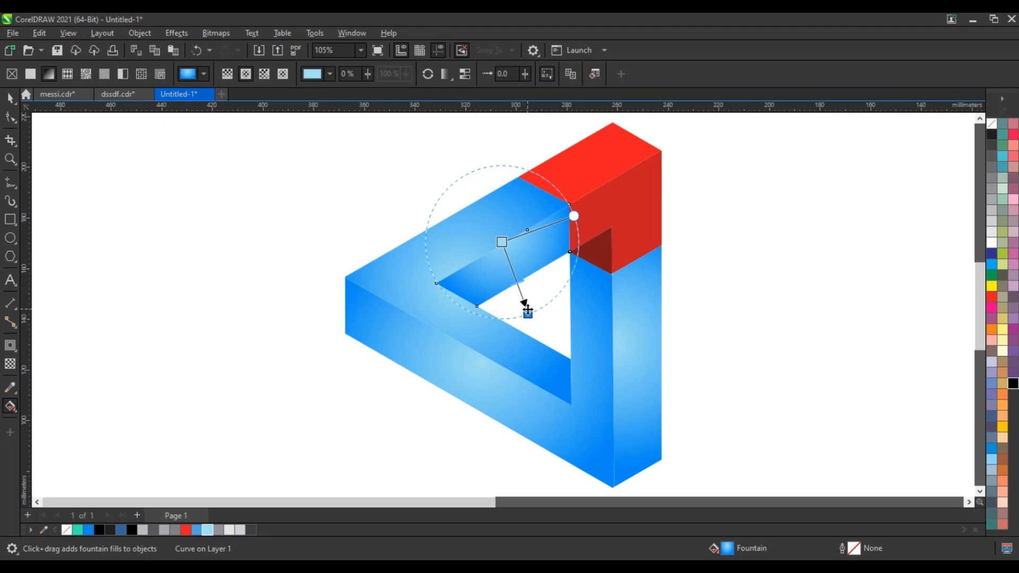
pyautogui.moveTo(502, 242); pyautogui.dragTo(498, 235)
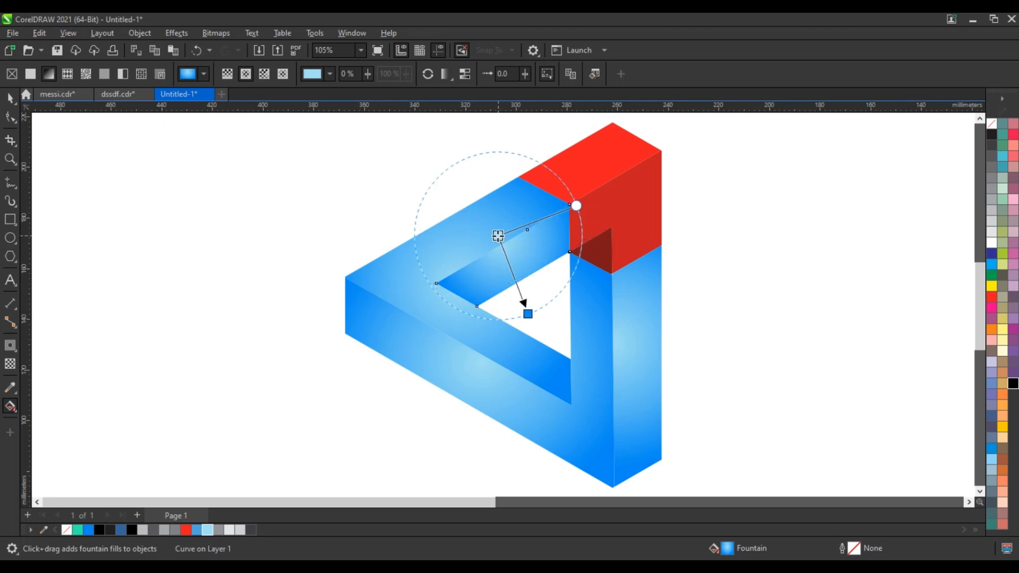
pyautogui.click(10, 100)
pyautogui.click(261, 220)
pyautogui.scroll(-2, 291, 217)
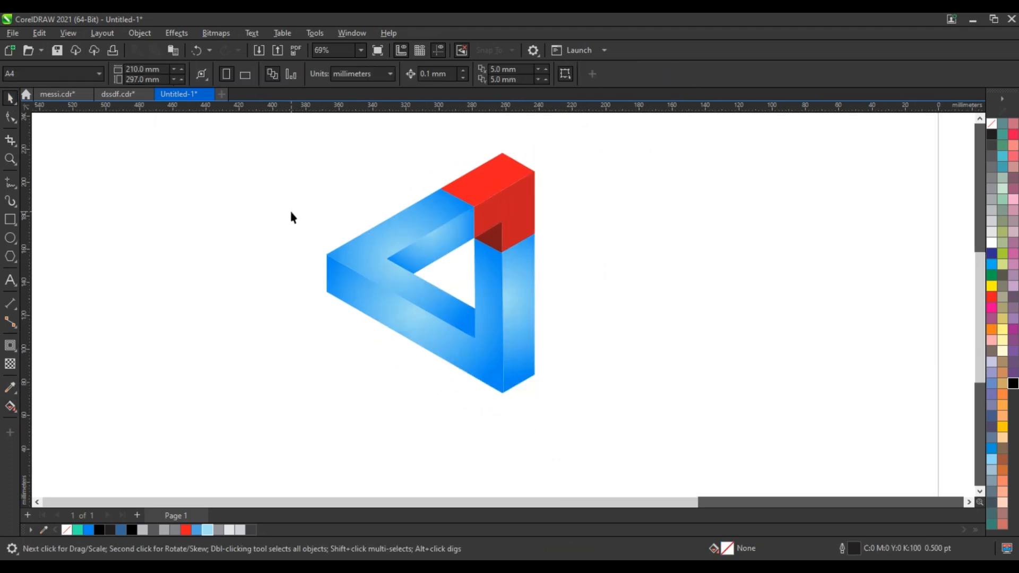
pyautogui.click(10, 159)
pyautogui.moveTo(271, 134); pyautogui.dragTo(659, 419)
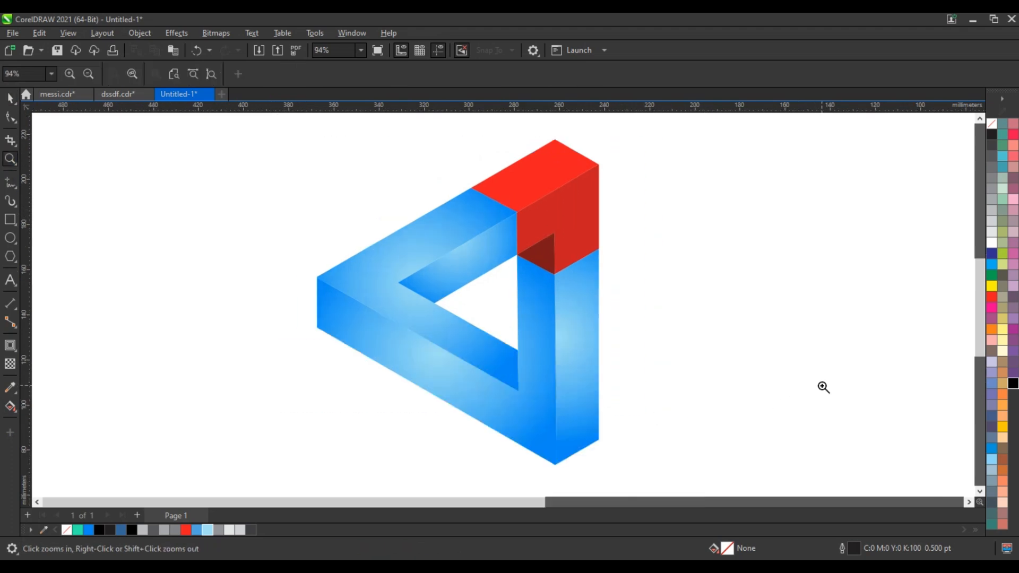